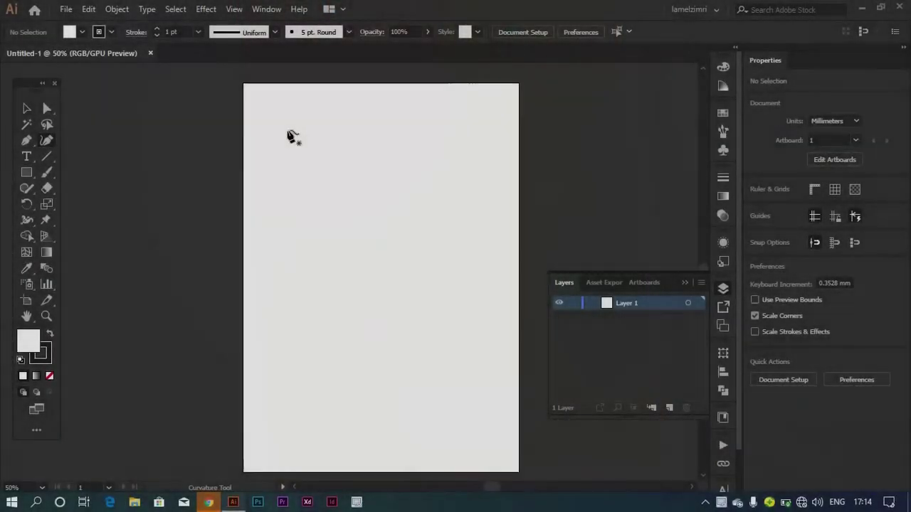
# Step: With the Curvature tool, curve a path from the top-left corner across the top edge and down toward the left
pyautogui.click(243, 83)
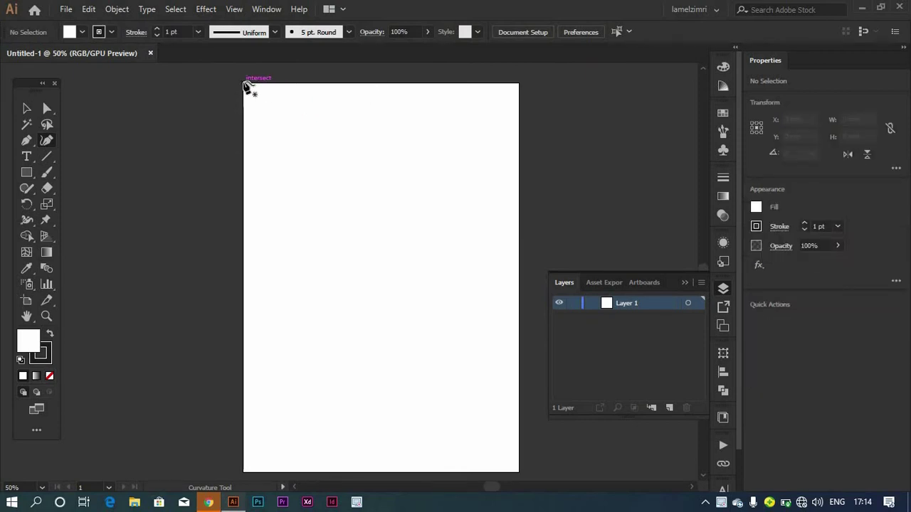
pyautogui.click(383, 83)
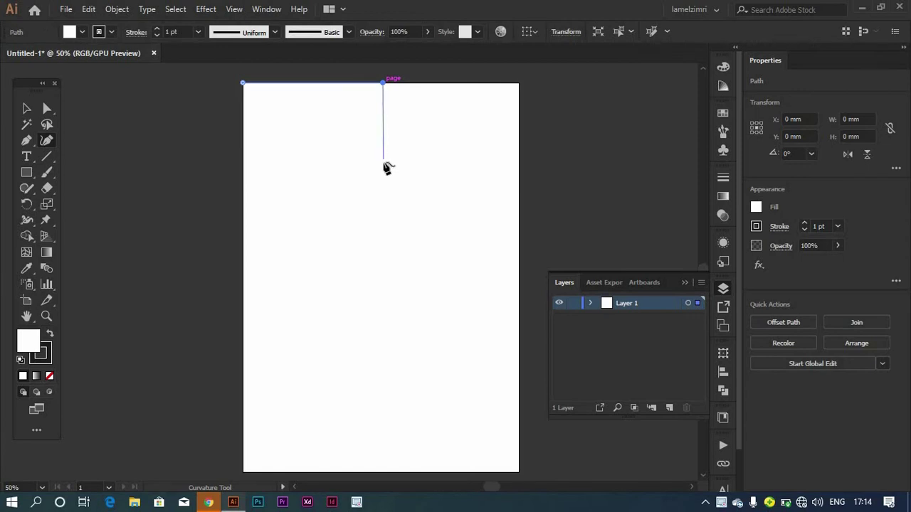
pyautogui.click(336, 217)
pyautogui.hotkey('ctrl', 'z')
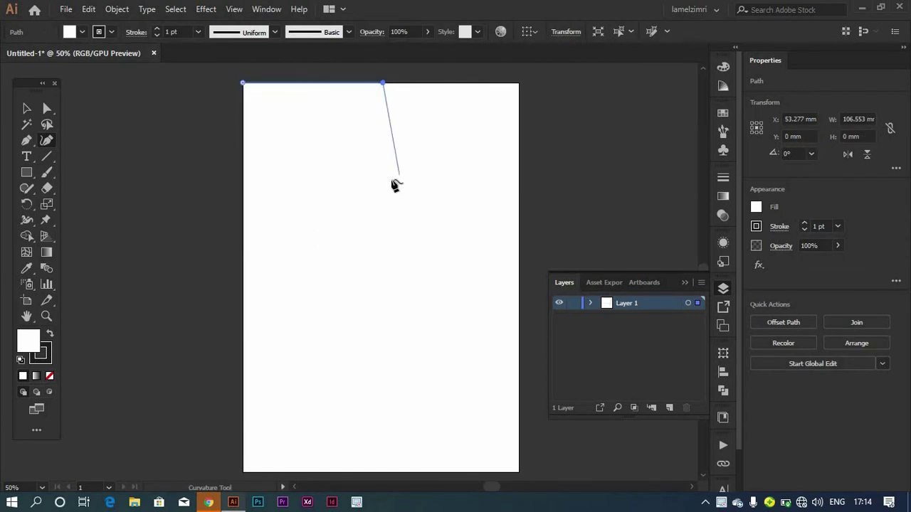
pyautogui.click(421, 108)
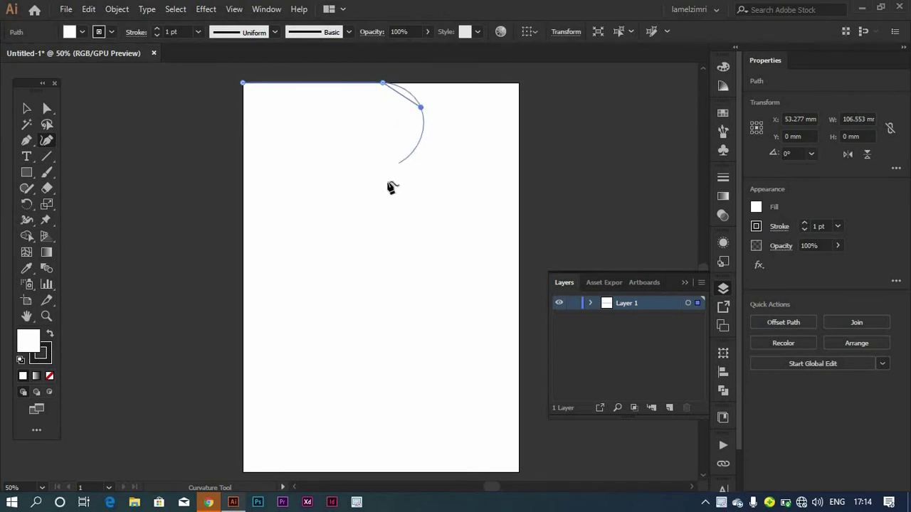
pyautogui.click(384, 176)
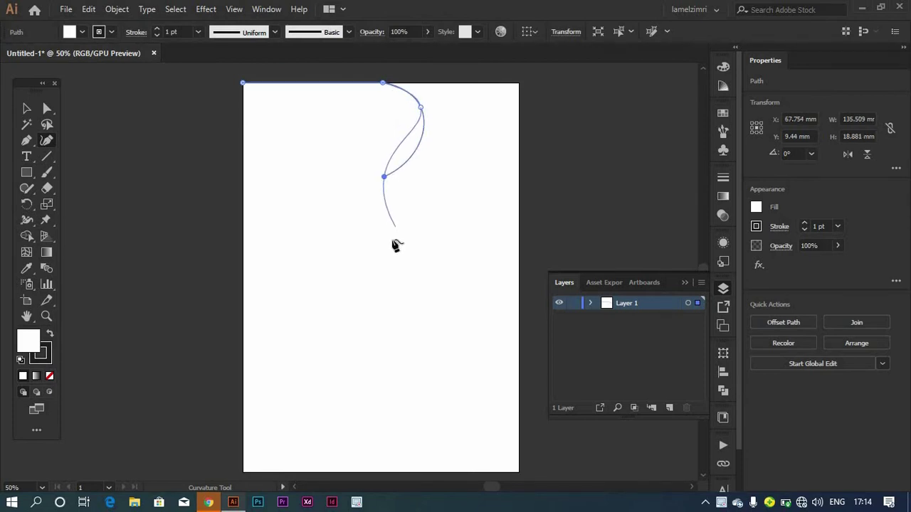
pyautogui.click(387, 244)
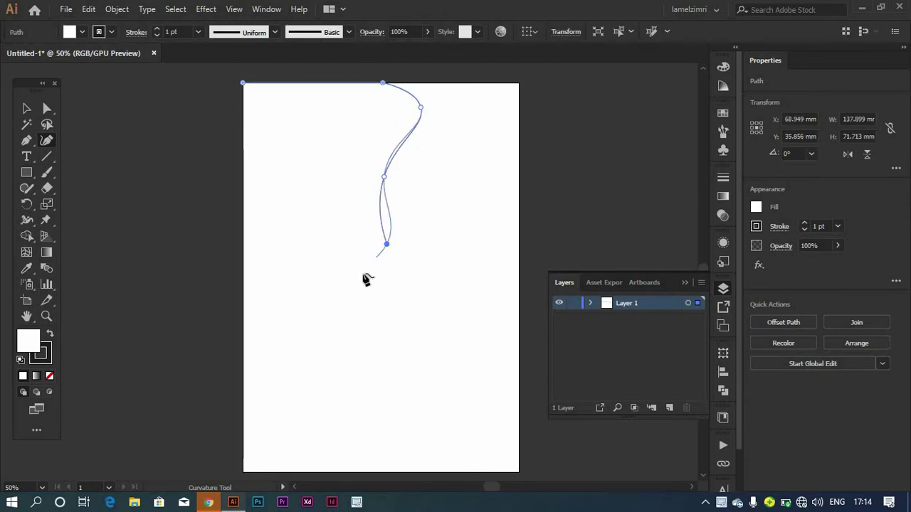
pyautogui.click(329, 301)
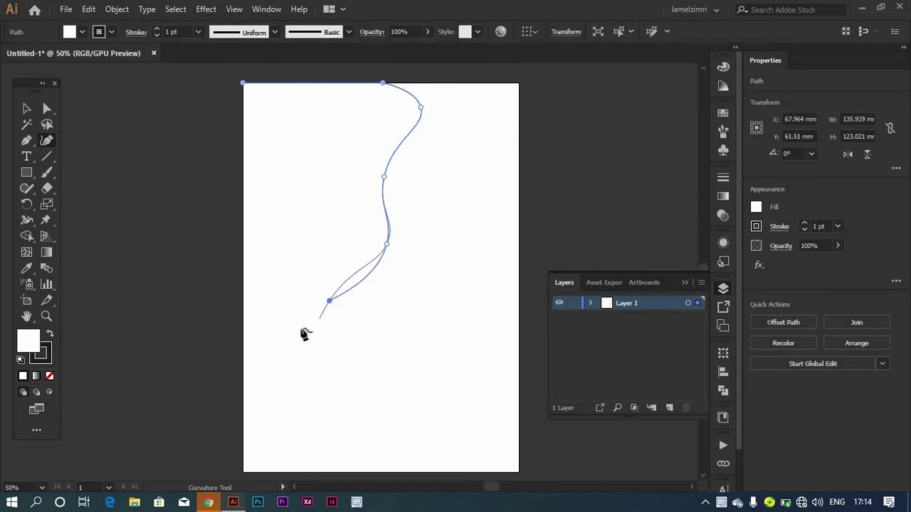
pyautogui.click(273, 307)
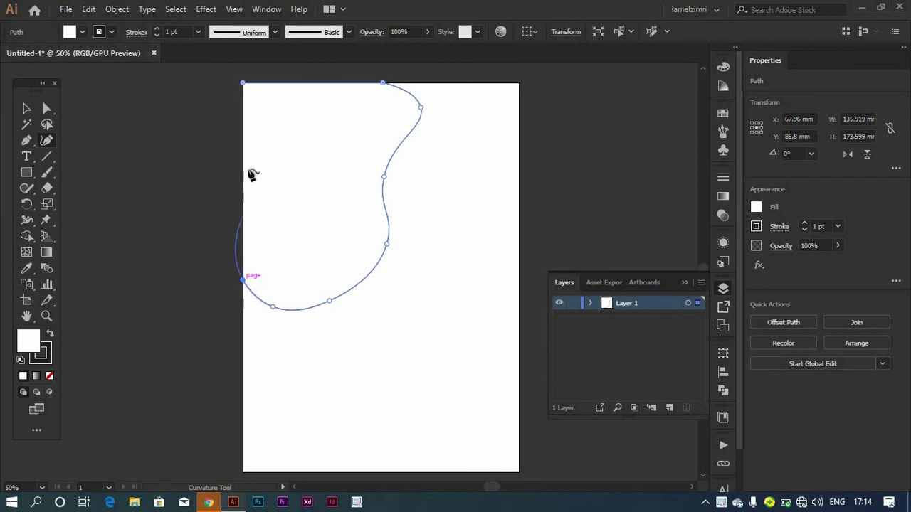
# Step: Continue the path straight up the artboard's left edge and close it at the starting corner
pyautogui.press('Escape')
pyautogui.click(272, 307)
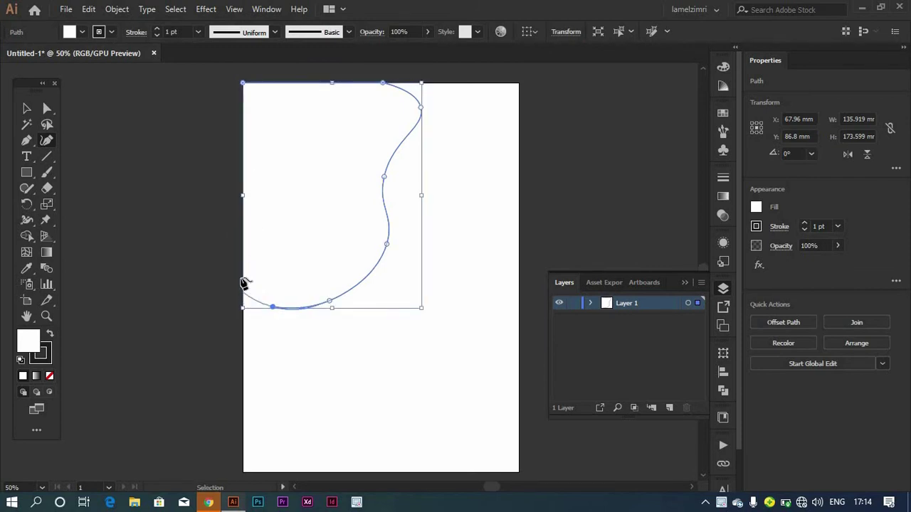
pyautogui.click(243, 279)
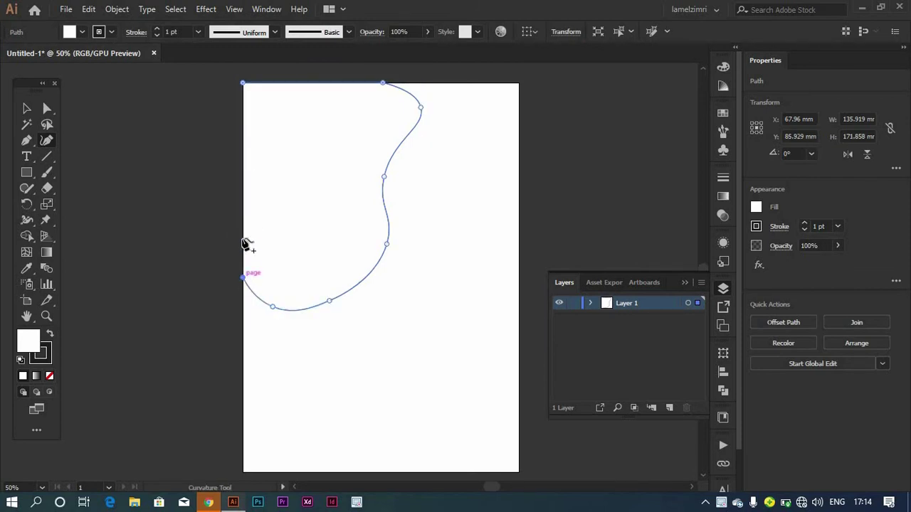
pyautogui.click(243, 84)
pyautogui.click(243, 84)
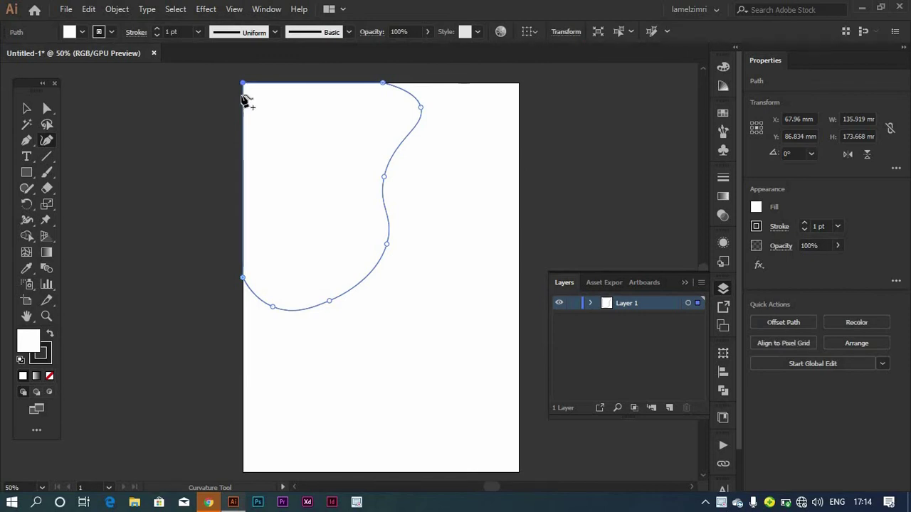
# Step: Pull the blob's top-right anchor down slightly with Direct Selection to smooth the bulge
pyautogui.click(27, 110)
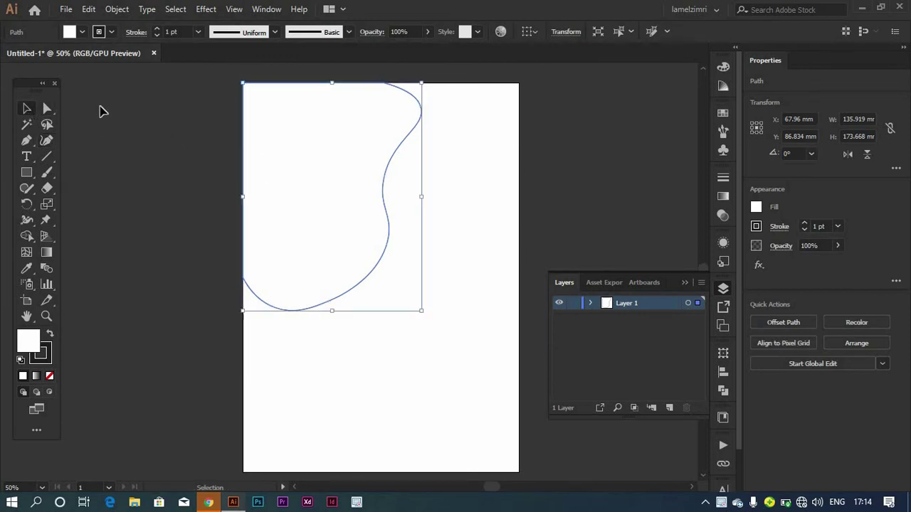
pyautogui.press('a')
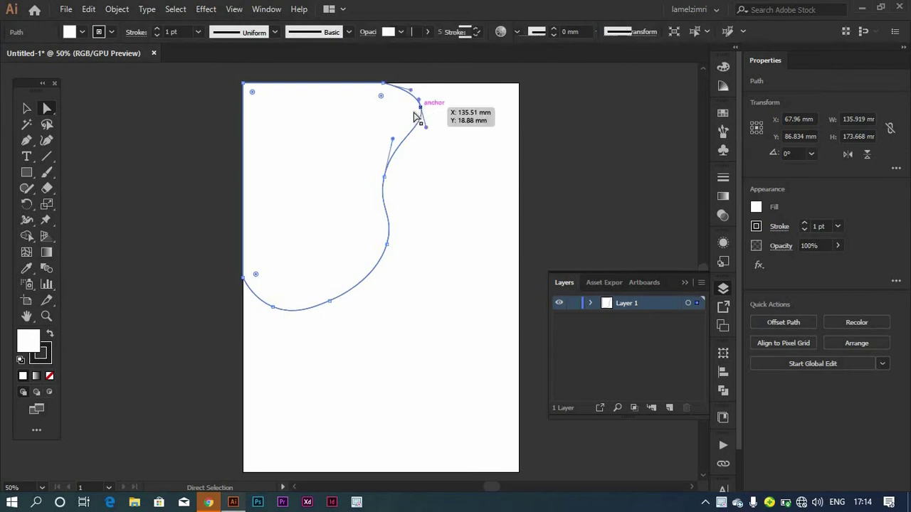
pyautogui.moveTo(420, 107)
pyautogui.mouseDown()
pyautogui.moveTo(413, 118)
pyautogui.moveTo(422, 150)
pyautogui.mouseUp()
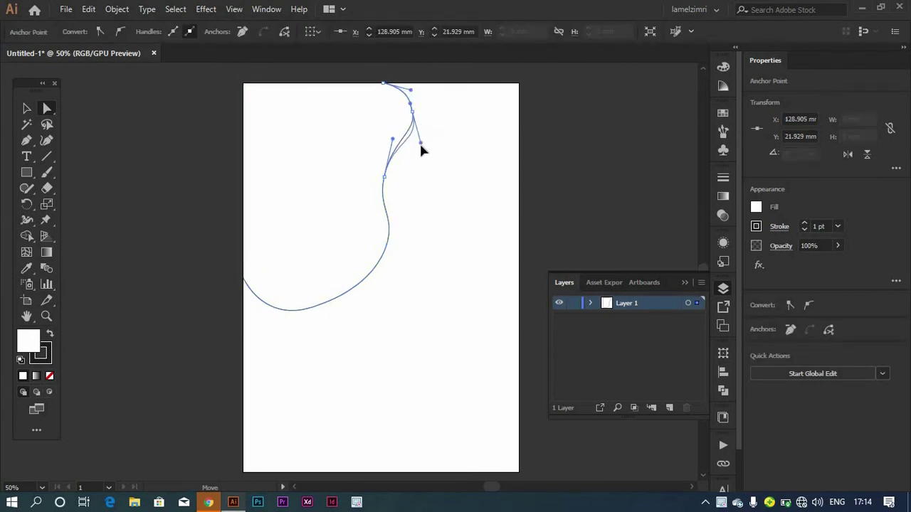
pyautogui.click(27, 108)
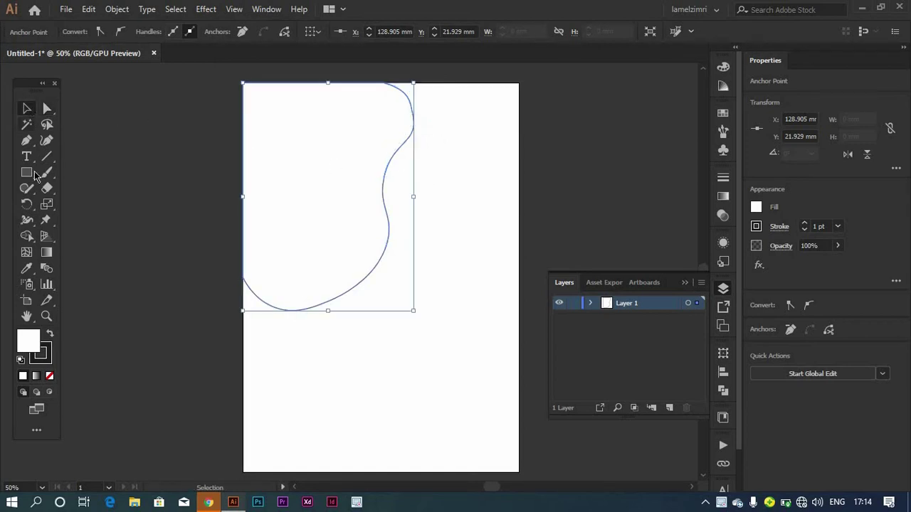
# Step: Fill the blob with red-orange, set its stroke to None and deselect it
pyautogui.click(756, 208)
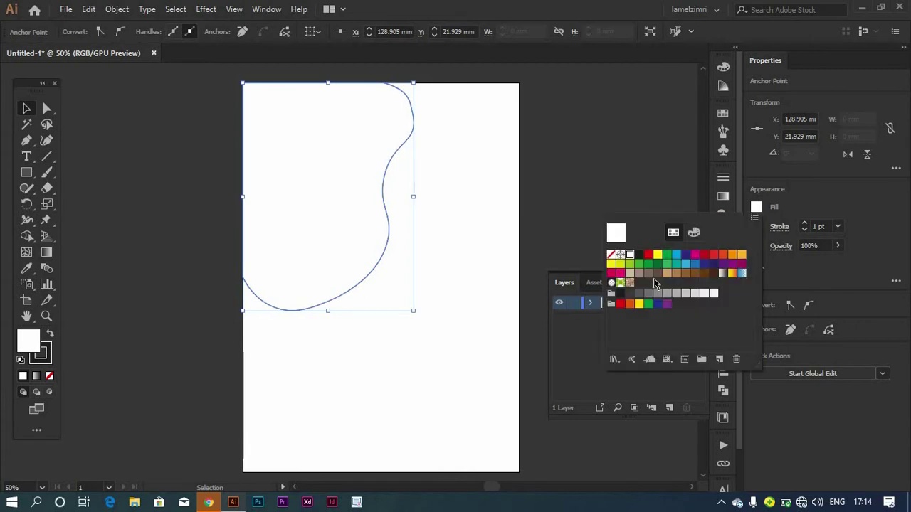
pyautogui.click(723, 255)
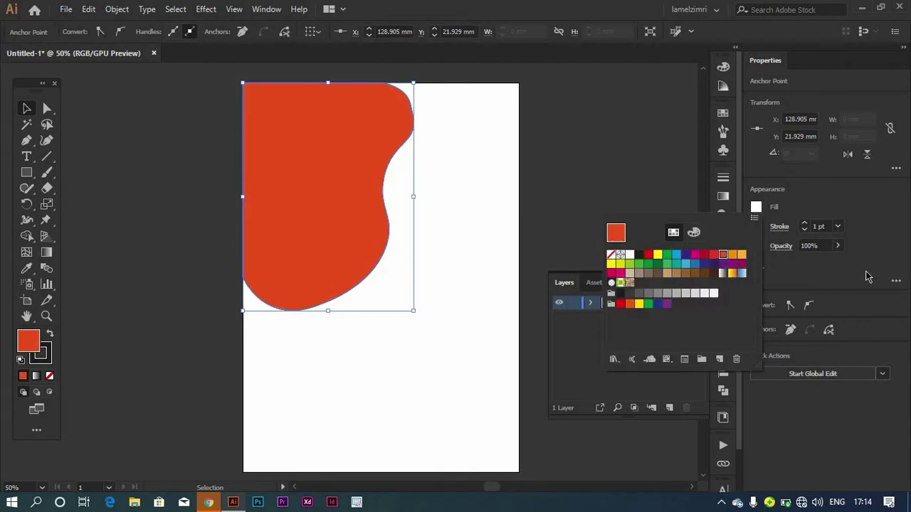
pyautogui.click(805, 229)
pyautogui.click(467, 344)
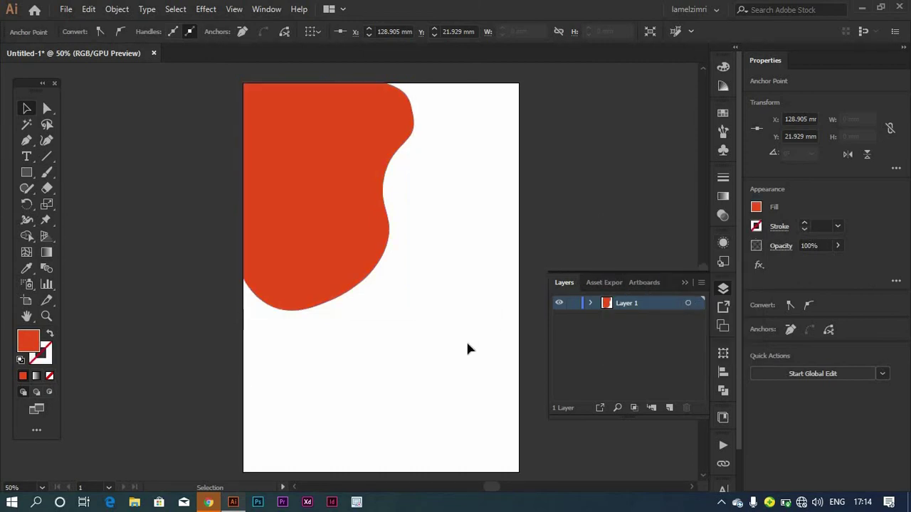
# Step: Add Layer 2 below Layer 1 and draw a rectangle covering the whole artboard
pyautogui.click(670, 408)
pyautogui.moveTo(662, 313); pyautogui.dragTo(661, 335)
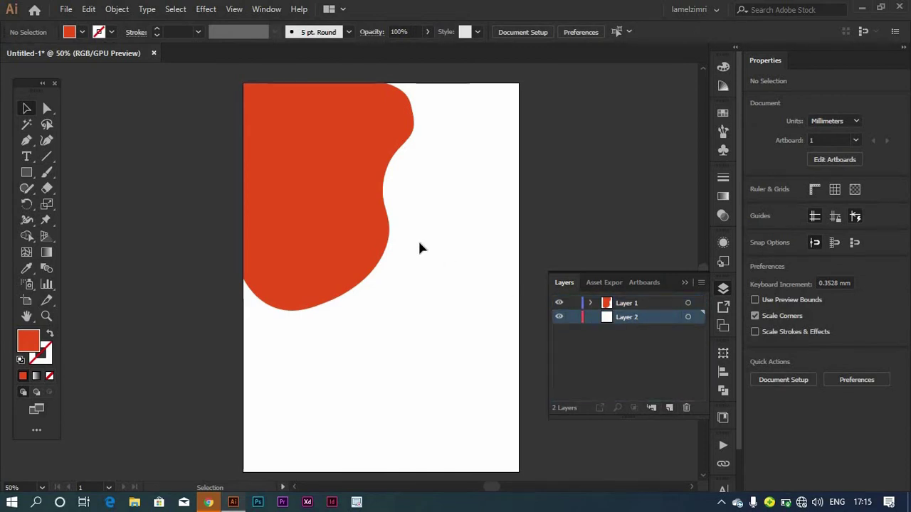
pyautogui.click(27, 172)
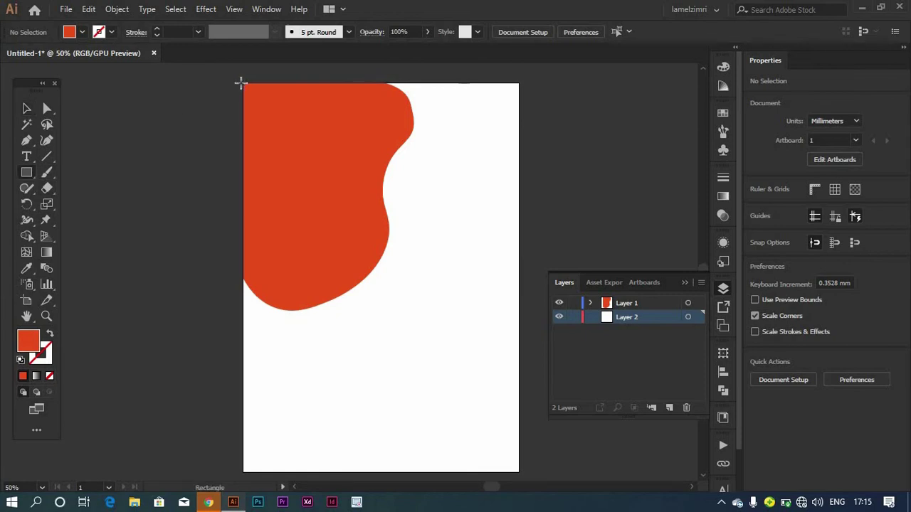
pyautogui.moveTo(240, 83); pyautogui.dragTo(521, 471)
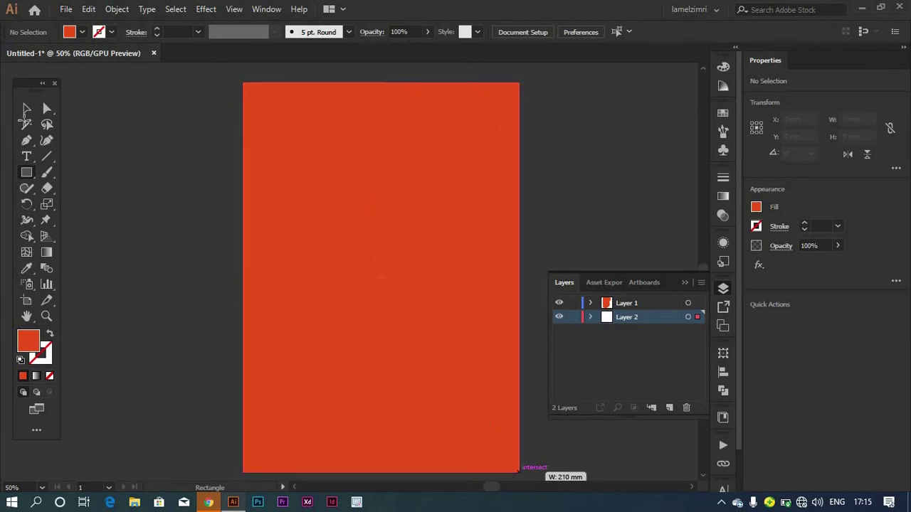
# Step: Fill the background rectangle with orange-yellow (C0 M35 Y85 K0) and deselect it
pyautogui.click(82, 32)
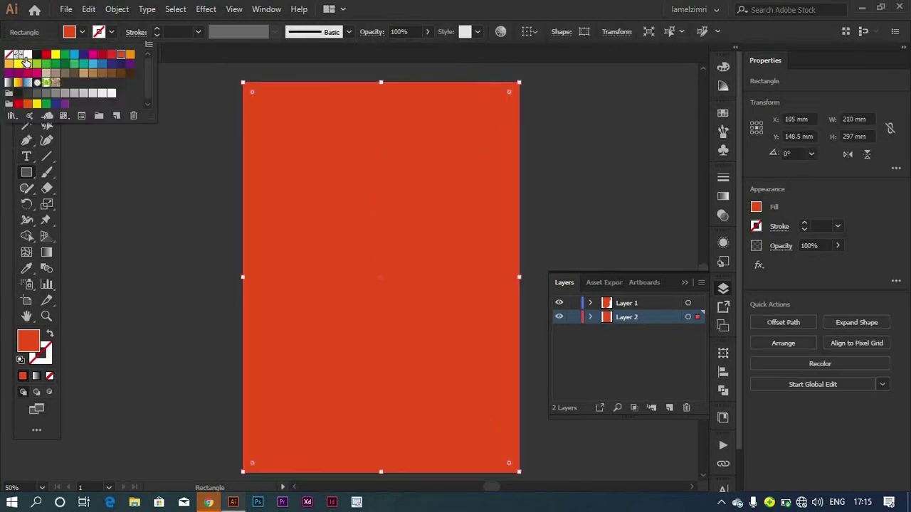
pyautogui.click(27, 55)
pyautogui.click(599, 148)
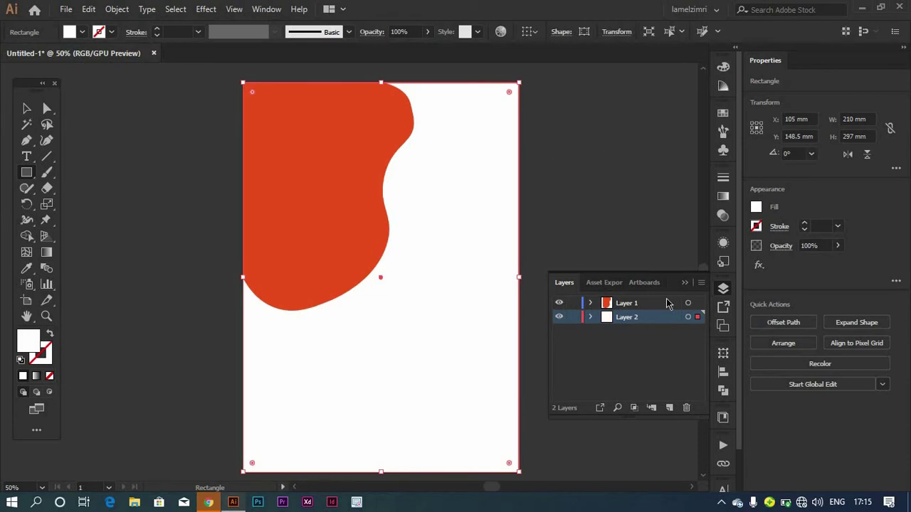
pyautogui.click(756, 207)
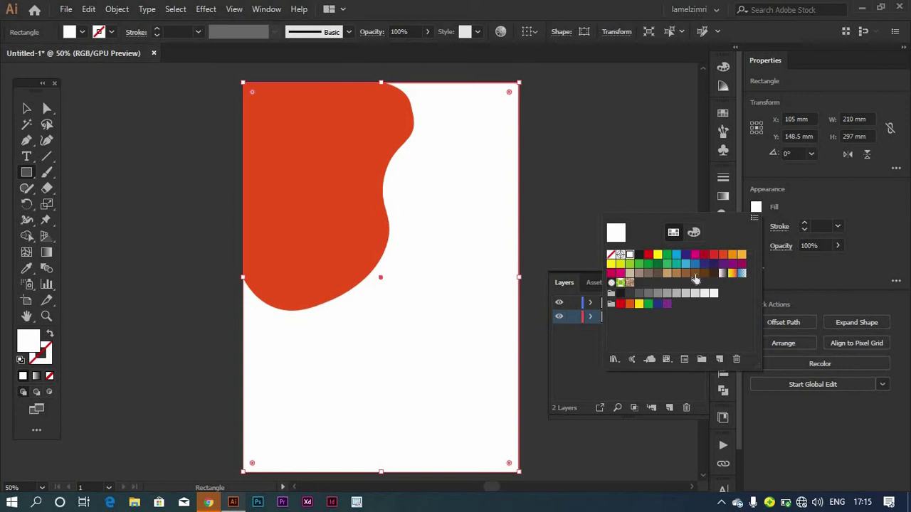
pyautogui.click(695, 275)
pyautogui.click(686, 275)
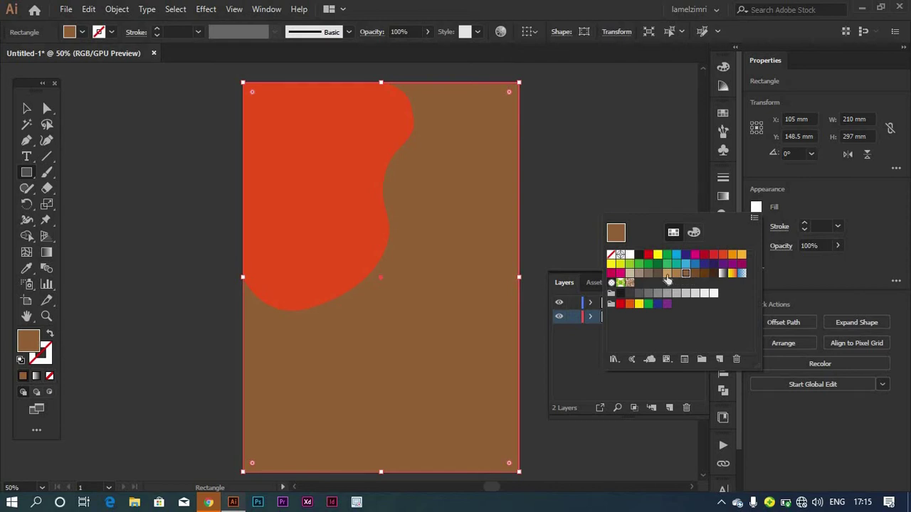
pyautogui.click(667, 275)
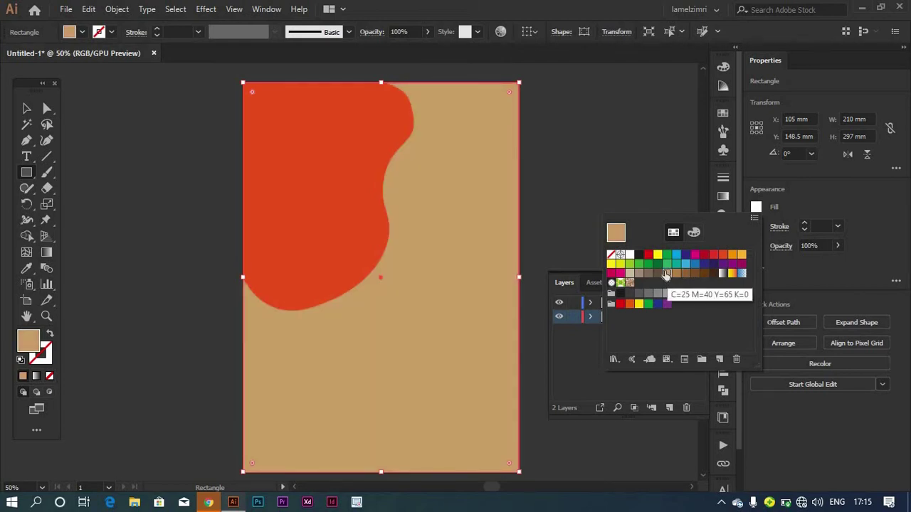
pyautogui.click(742, 257)
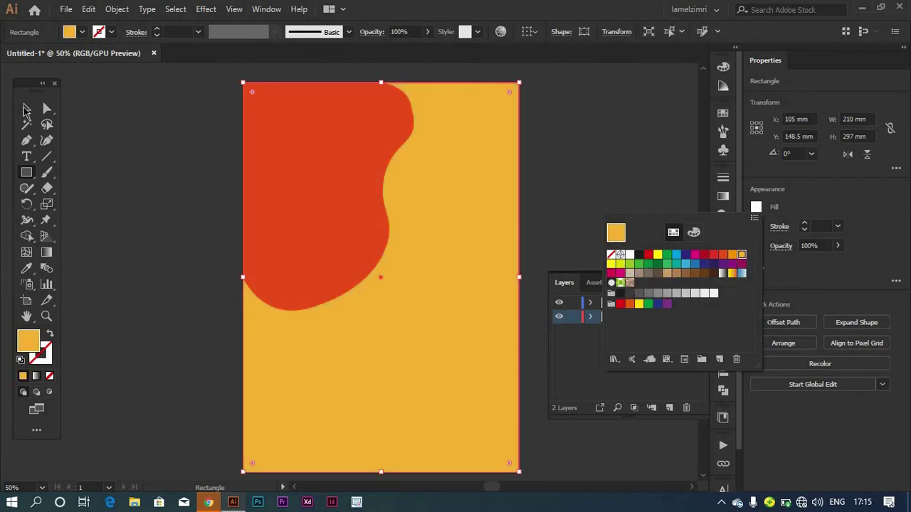
pyautogui.press('Escape')
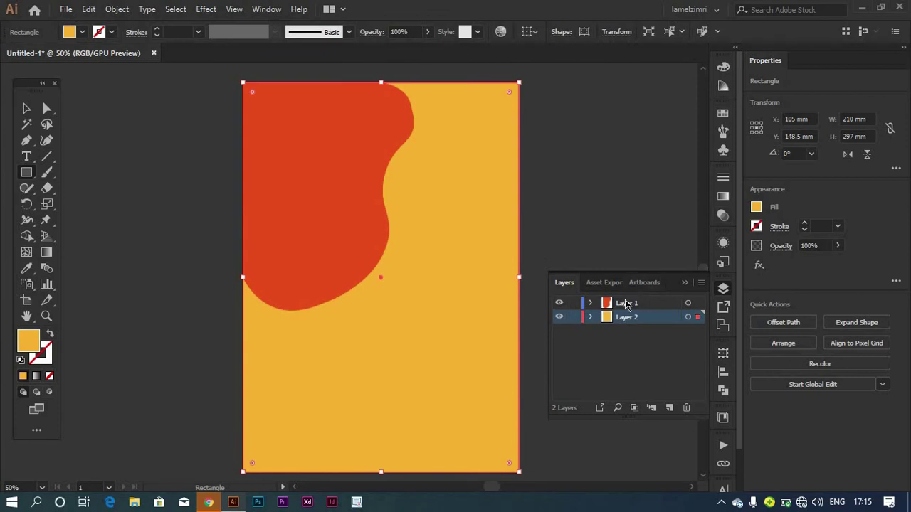
pyautogui.hotkey('ctrl', 'shift', 'a')
# Step: With the Curvature tool, curve a blob outline from the right edge down to a rounded bottom
pyautogui.click(402, 258)
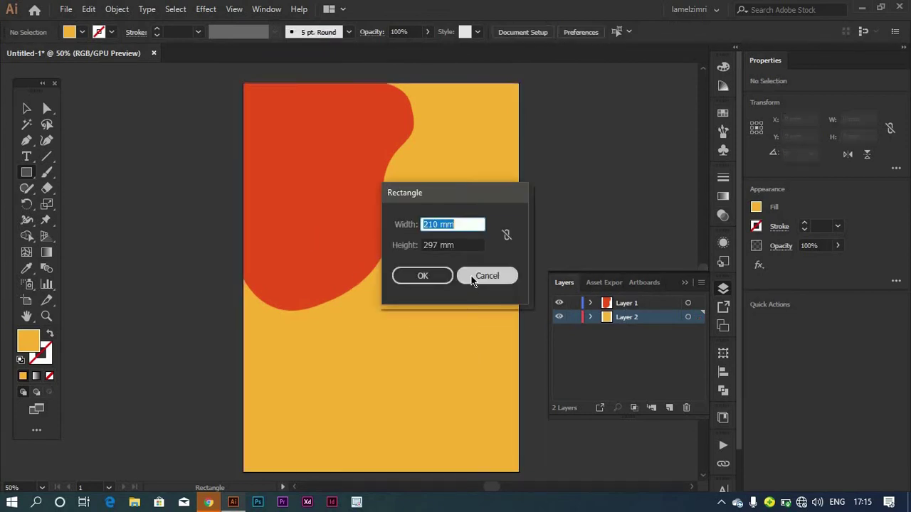
pyautogui.click(473, 277)
pyautogui.click(46, 140)
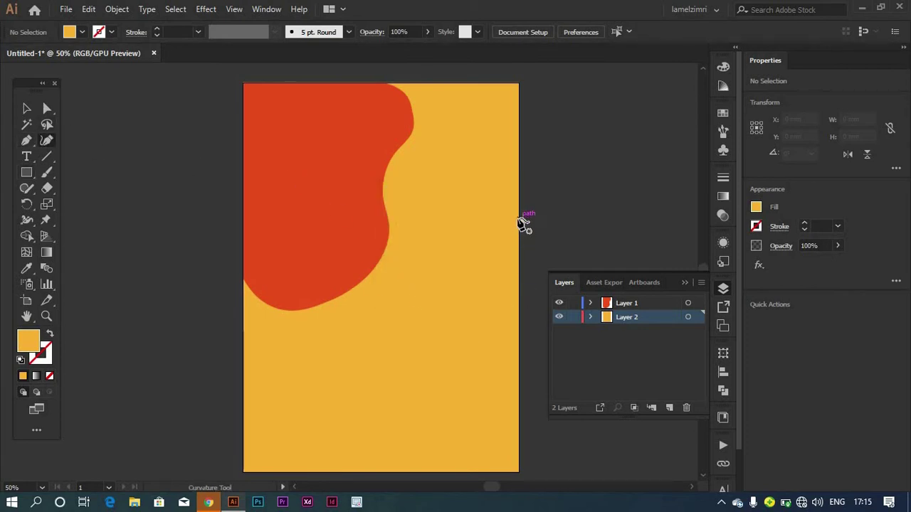
pyautogui.click(476, 261)
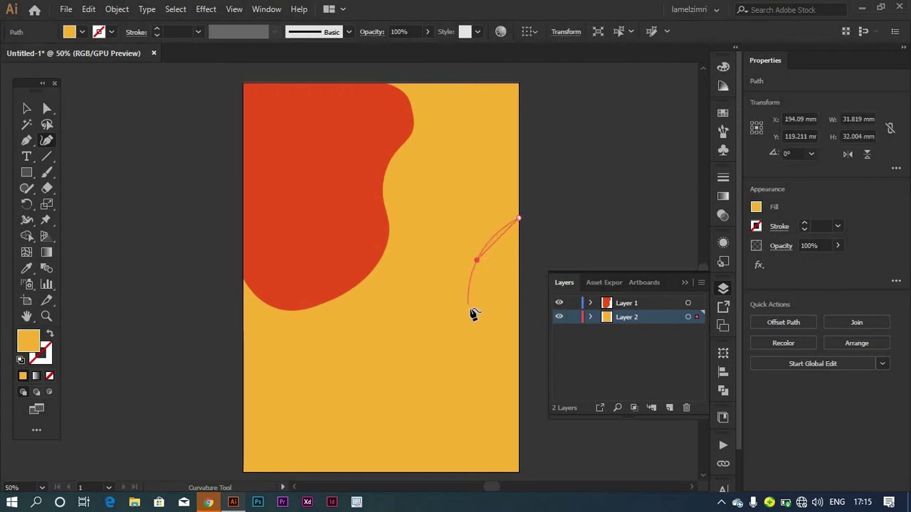
pyautogui.click(482, 303)
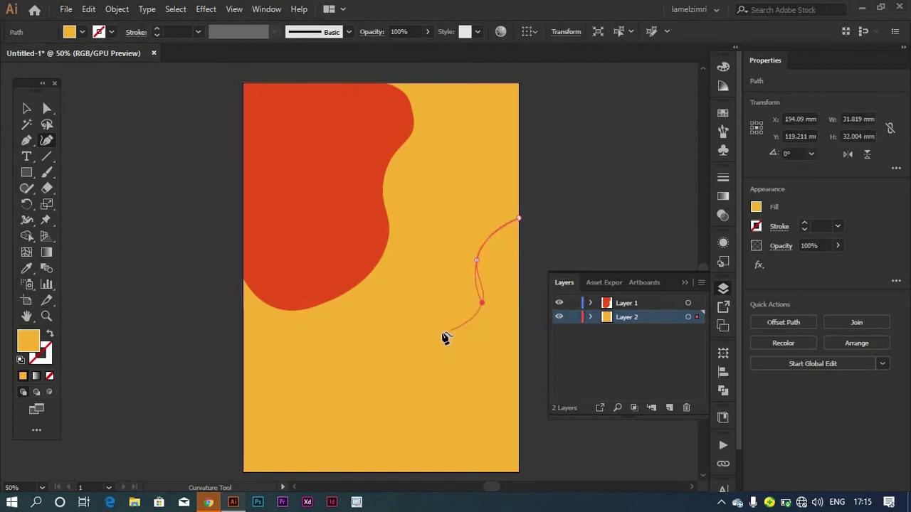
pyautogui.click(442, 333)
pyautogui.click(447, 383)
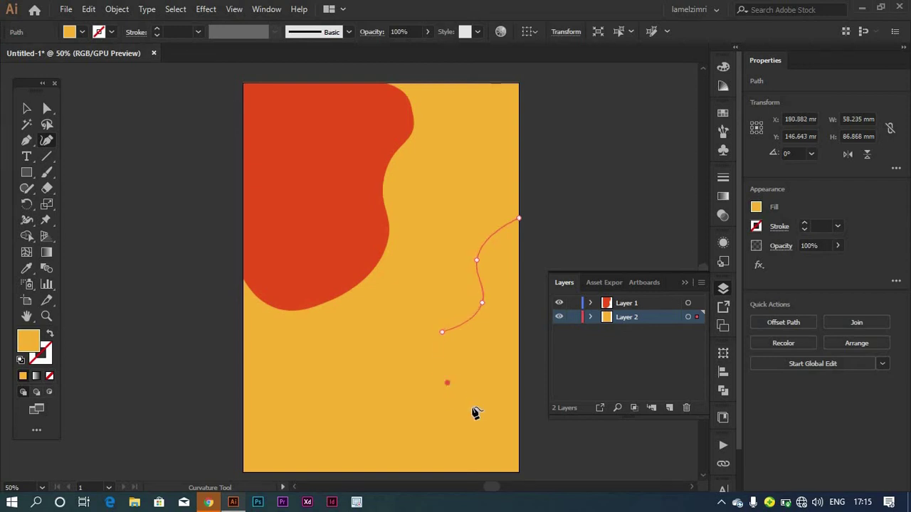
pyautogui.click(474, 418)
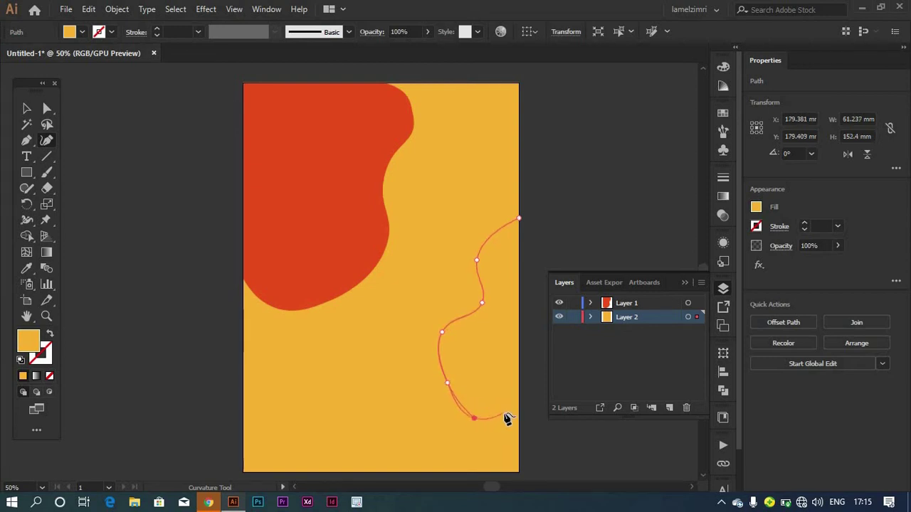
pyautogui.click(504, 413)
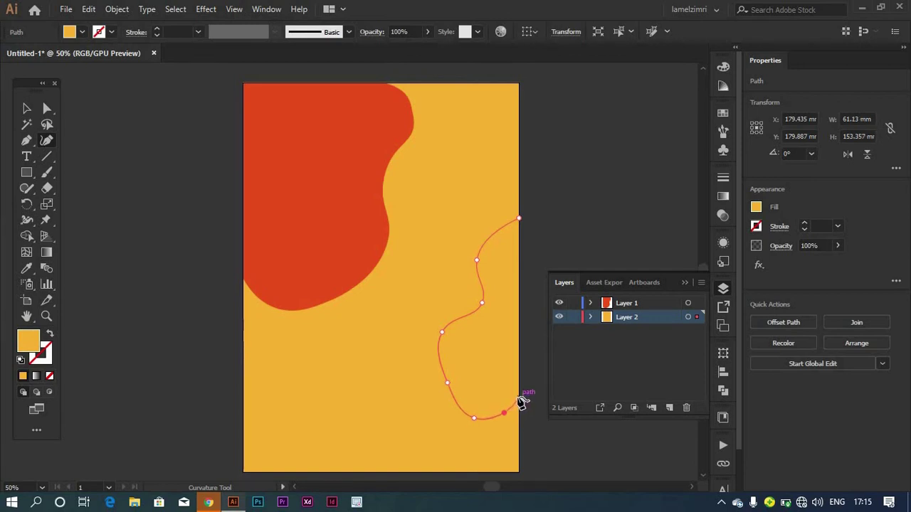
pyautogui.click(519, 394)
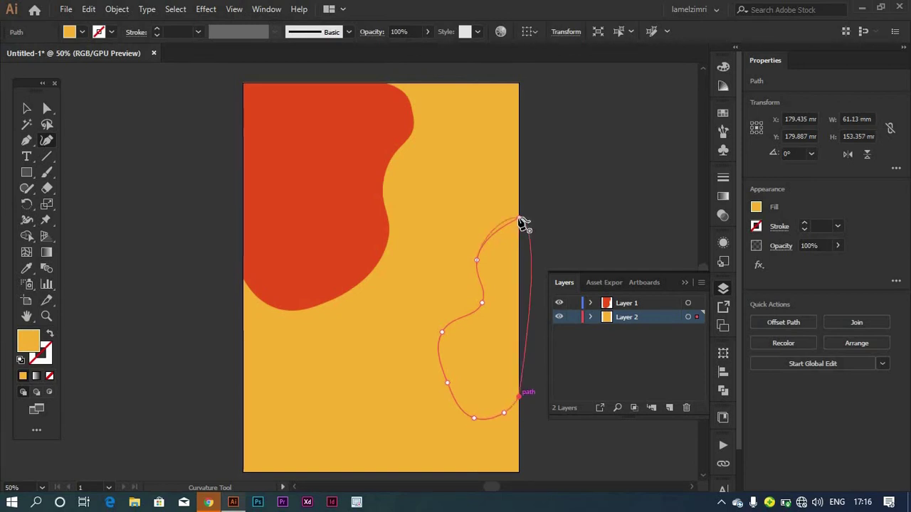
# Step: Continue the outline up the poster's right edge and close the blob
pyautogui.press('Escape')
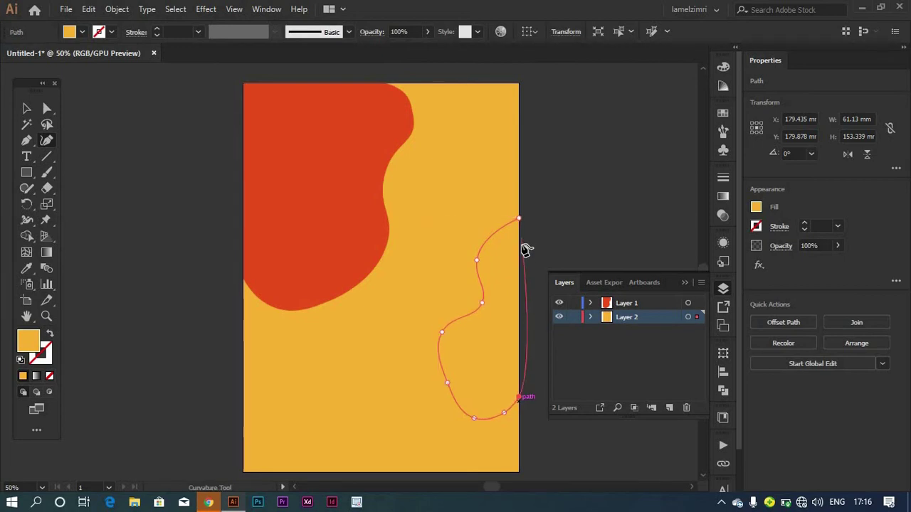
pyautogui.click(520, 395)
pyautogui.click(518, 389)
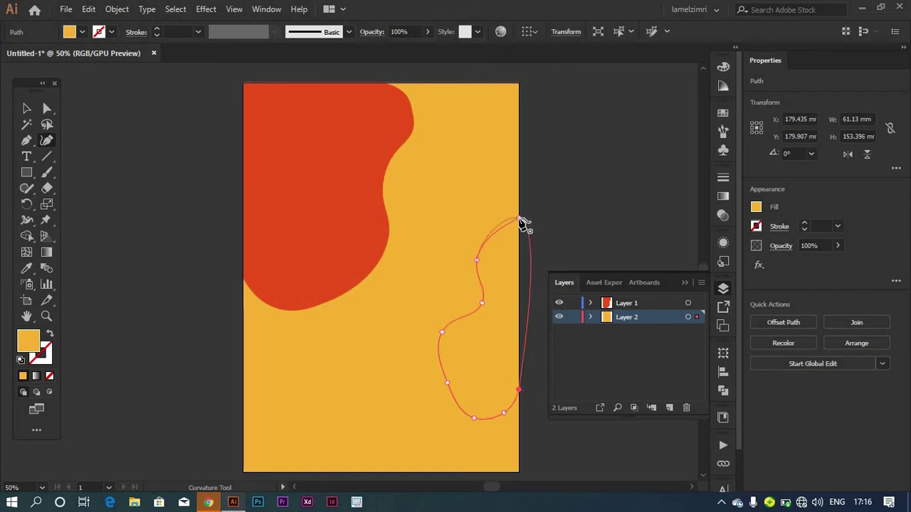
pyautogui.click(518, 220)
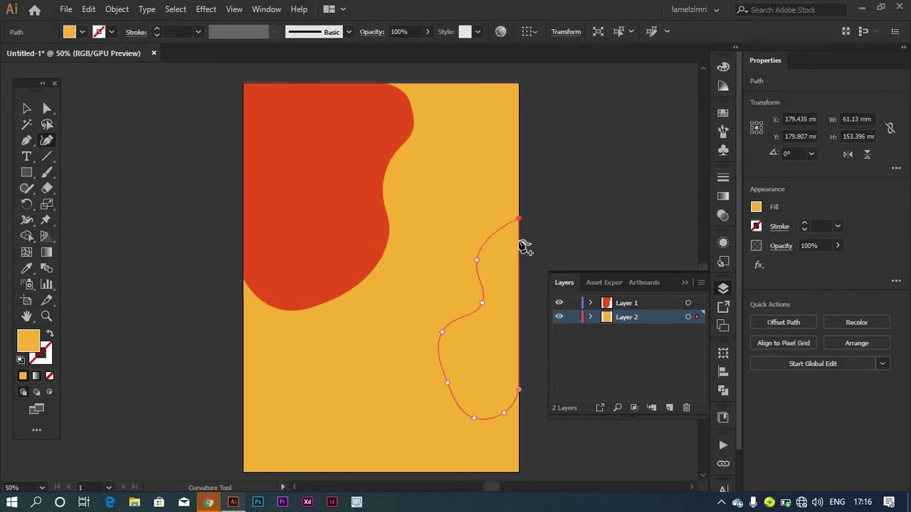
# Step: Fill the blob with light green (C=75 Y=100), then check the shapes and deselect
pyautogui.click(84, 32)
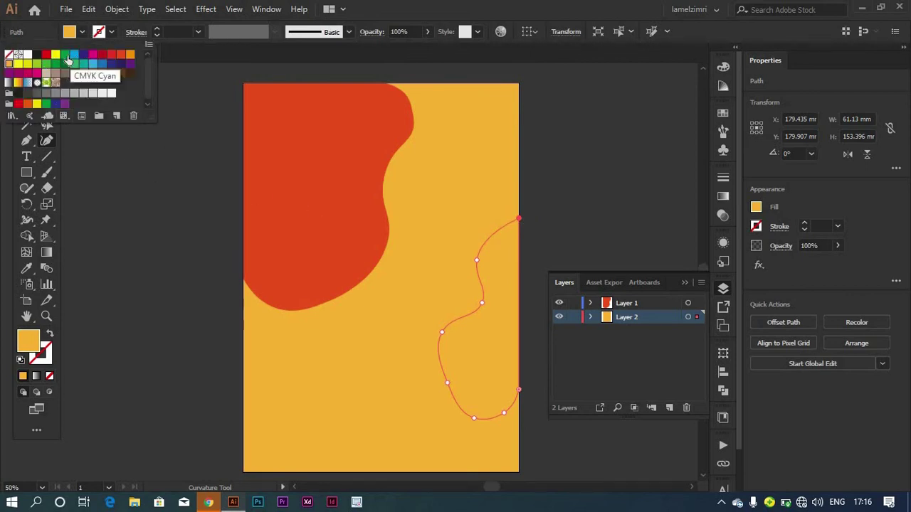
pyautogui.click(64, 56)
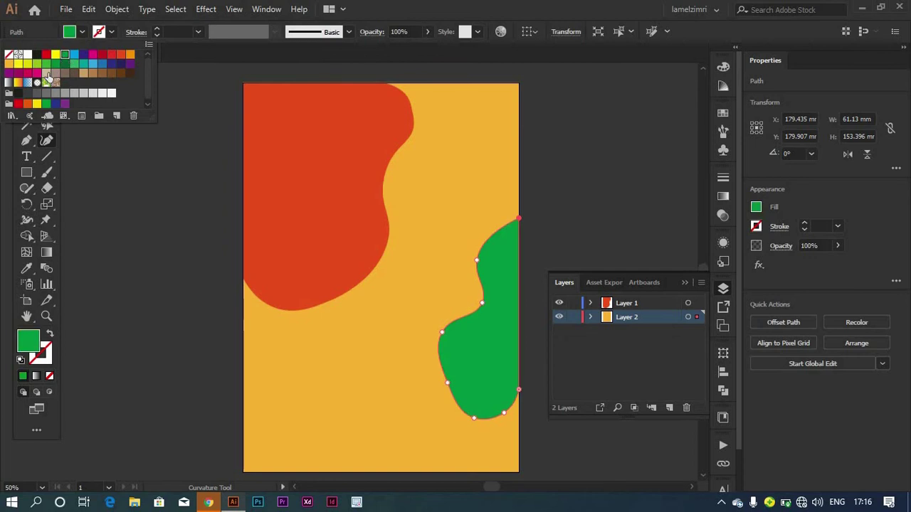
pyautogui.click(47, 64)
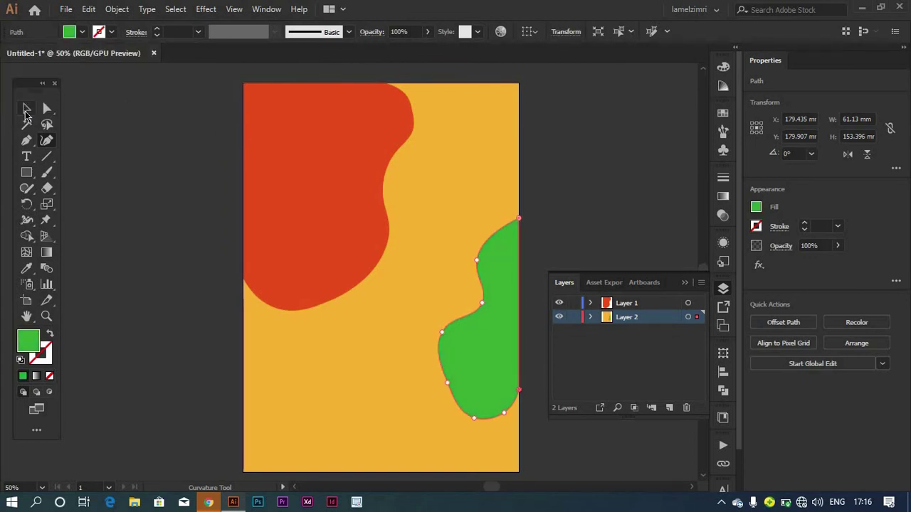
pyautogui.click(26, 108)
pyautogui.click(597, 210)
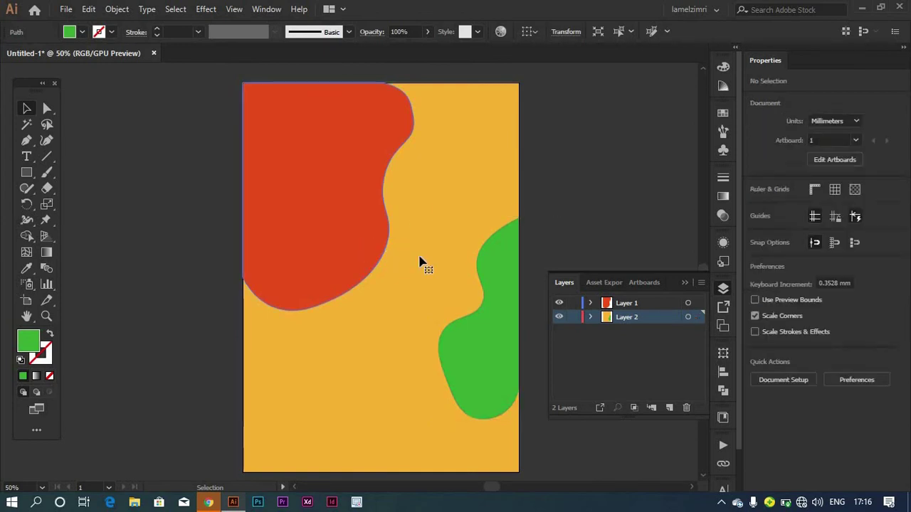
pyautogui.click(377, 256)
pyautogui.click(491, 319)
pyautogui.click(553, 227)
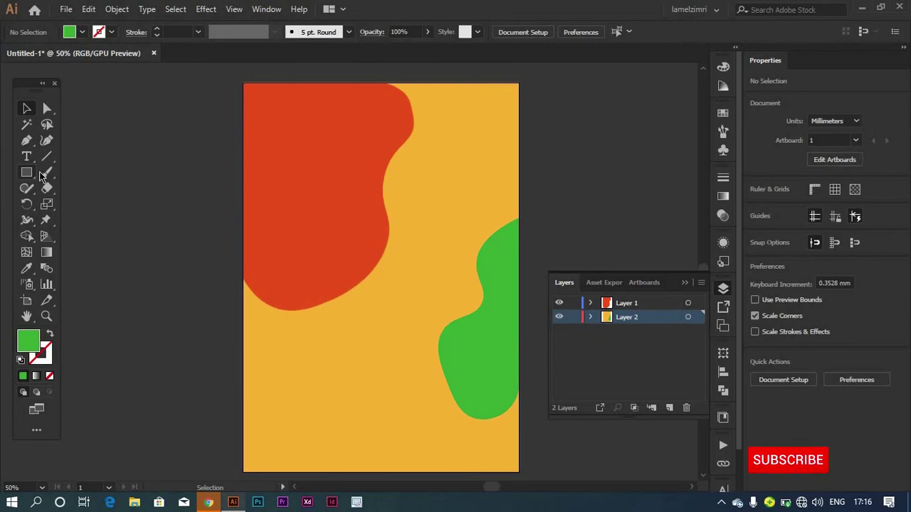
# Step: Draw four small circles across the poster with the Ellipse tool
pyautogui.moveTo(27, 176); pyautogui.dragTo(82, 205)
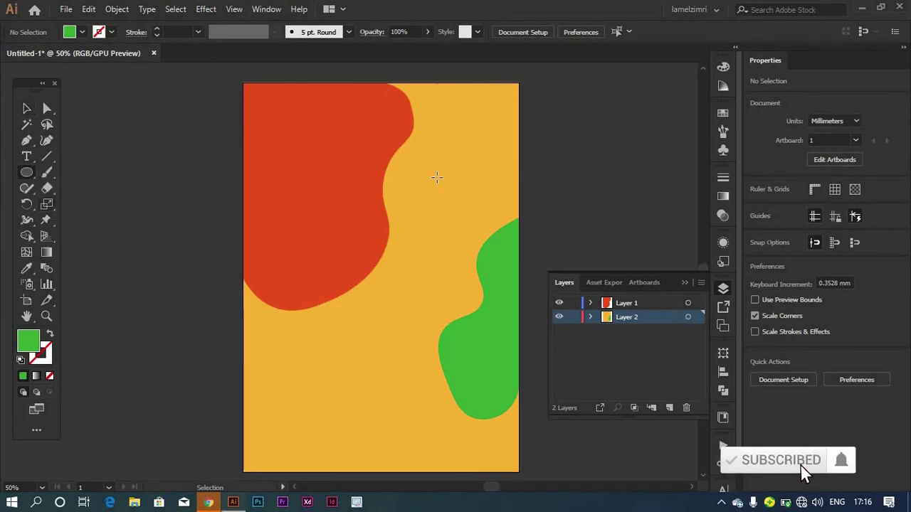
pyautogui.moveTo(429, 177); pyautogui.dragTo(447, 206)
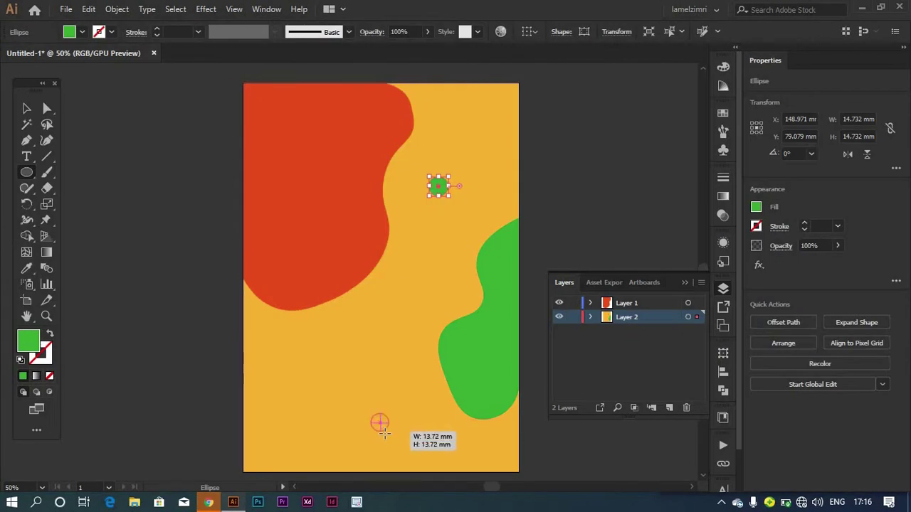
pyautogui.moveTo(370, 412)
pyautogui.mouseDown()
pyautogui.moveTo(392, 434)
pyautogui.moveTo(368, 371)
pyautogui.mouseUp()
pyautogui.press('v')
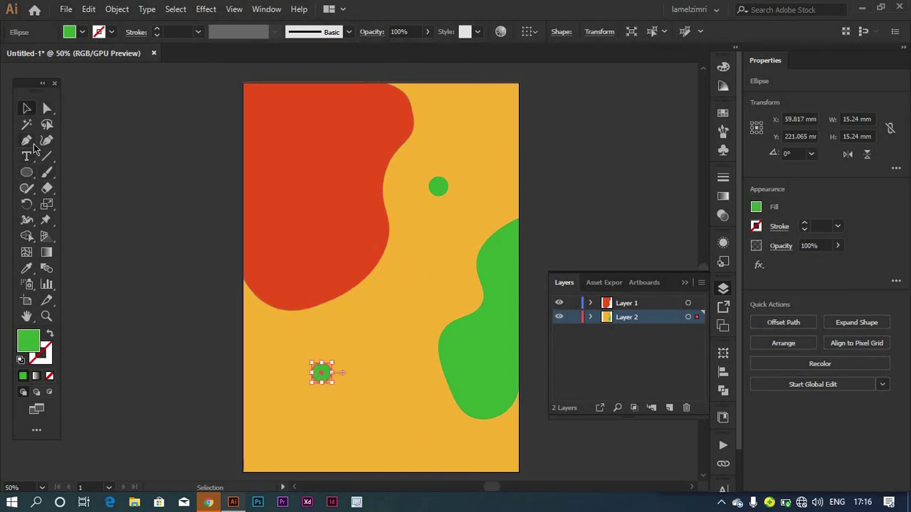
pyautogui.press('l')
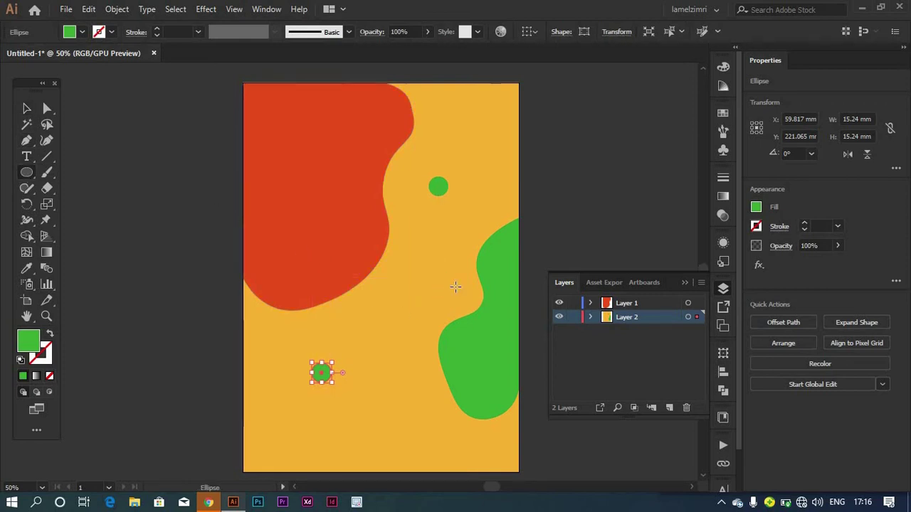
pyautogui.moveTo(455, 287); pyautogui.dragTo(465, 296)
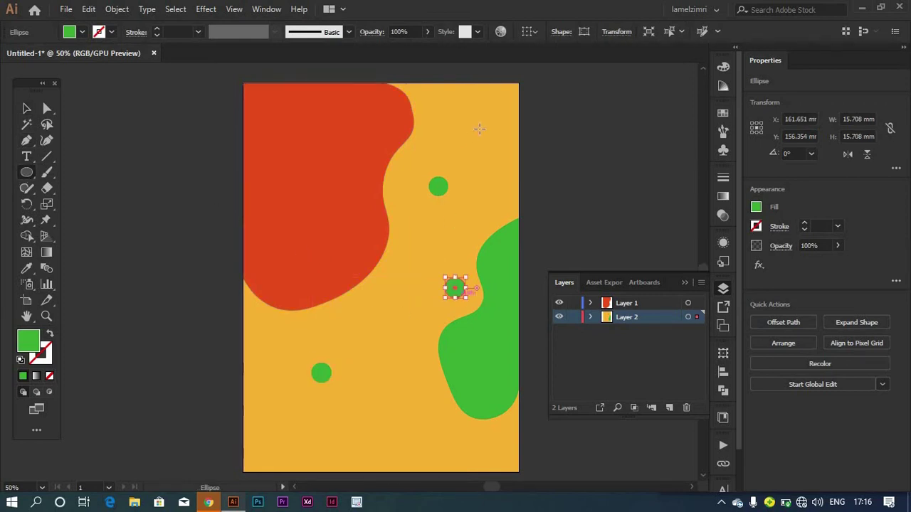
pyautogui.moveTo(256, 316); pyautogui.dragTo(269, 327)
pyautogui.press('v')
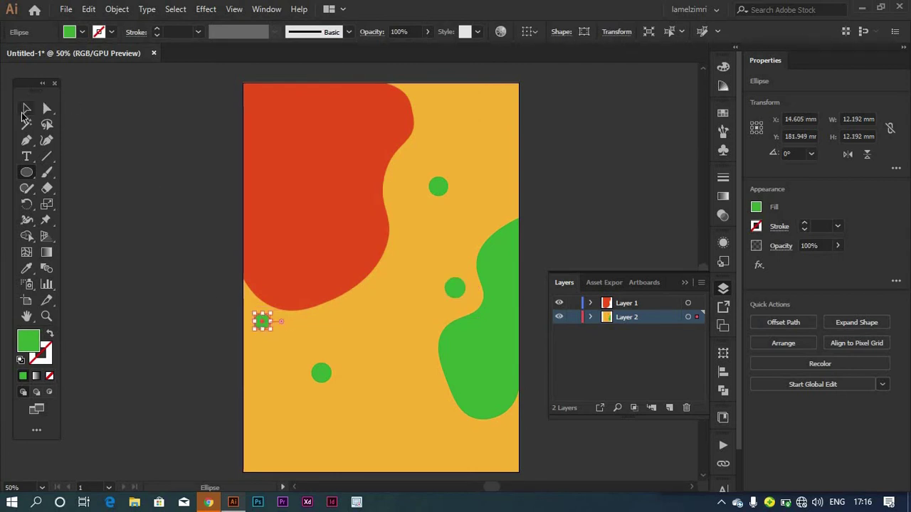
# Step: Make the dot beside the green blob yellow
pyautogui.click(460, 292)
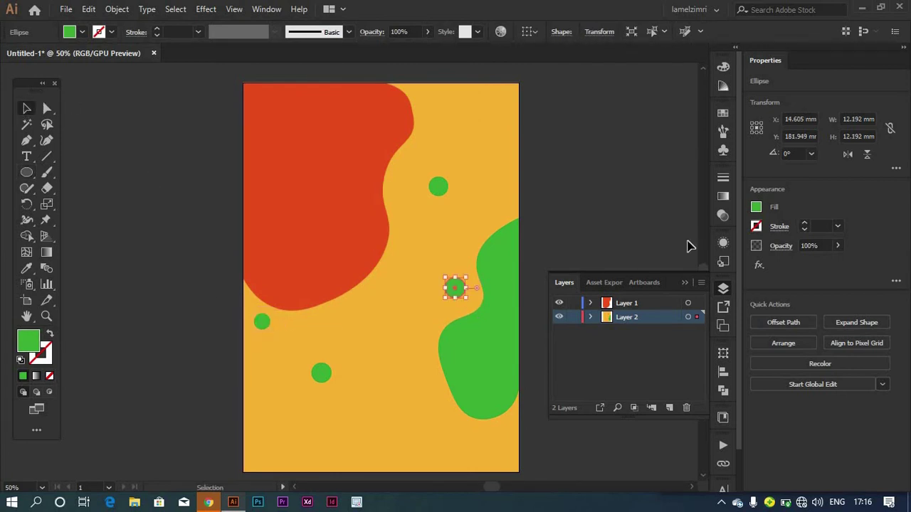
pyautogui.click(756, 207)
pyautogui.click(656, 256)
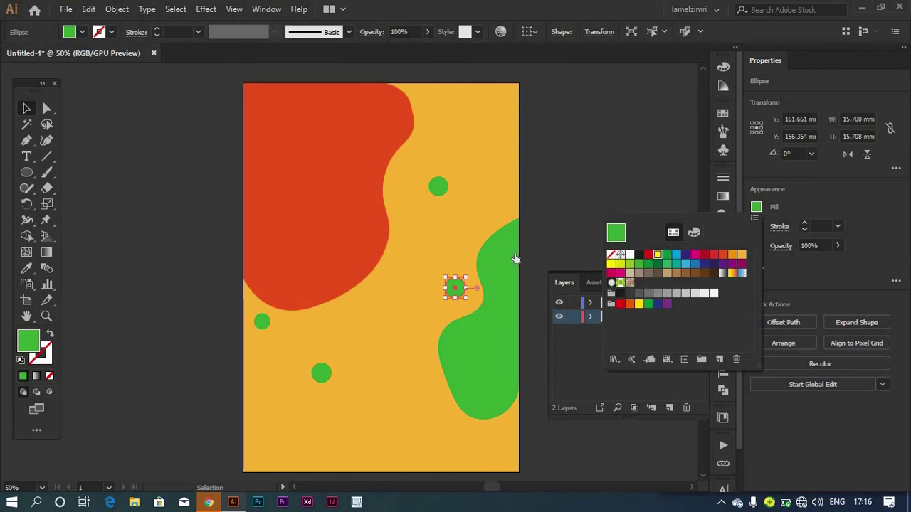
pyautogui.click(27, 108)
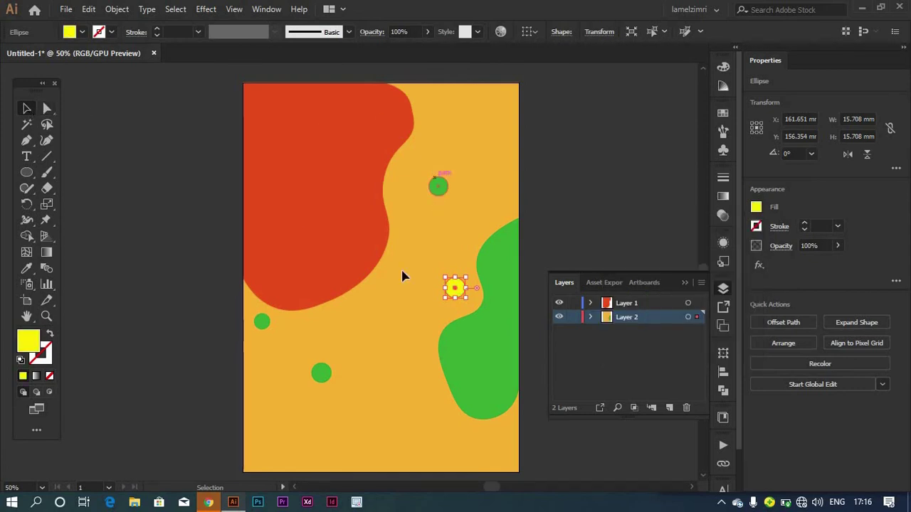
# Step: Give the lower-left dot the red-orange of the large blob using the Eyedropper
pyautogui.click(321, 375)
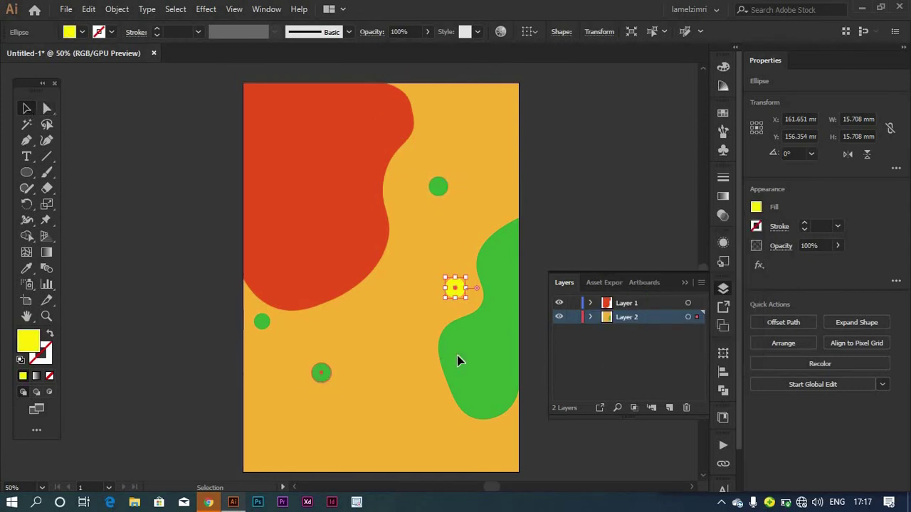
pyautogui.click(757, 208)
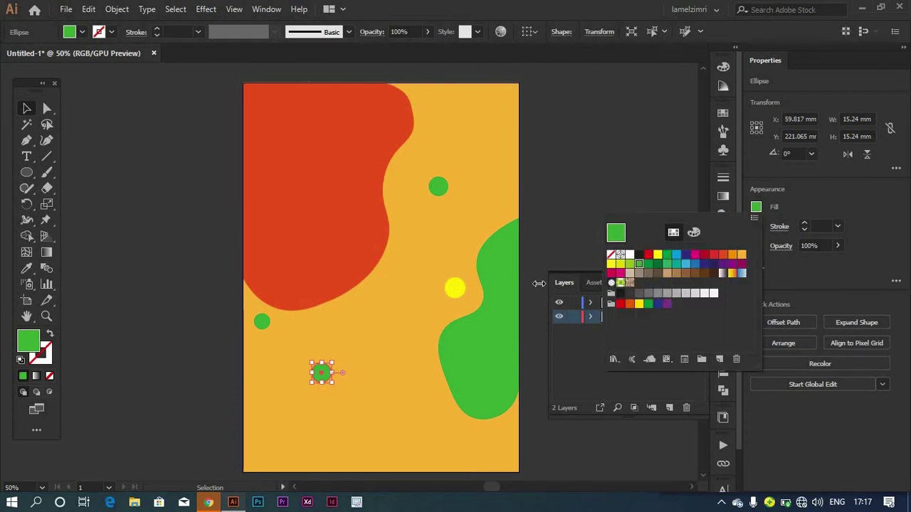
pyautogui.press('Escape')
pyautogui.press('i')
pyautogui.click(315, 217)
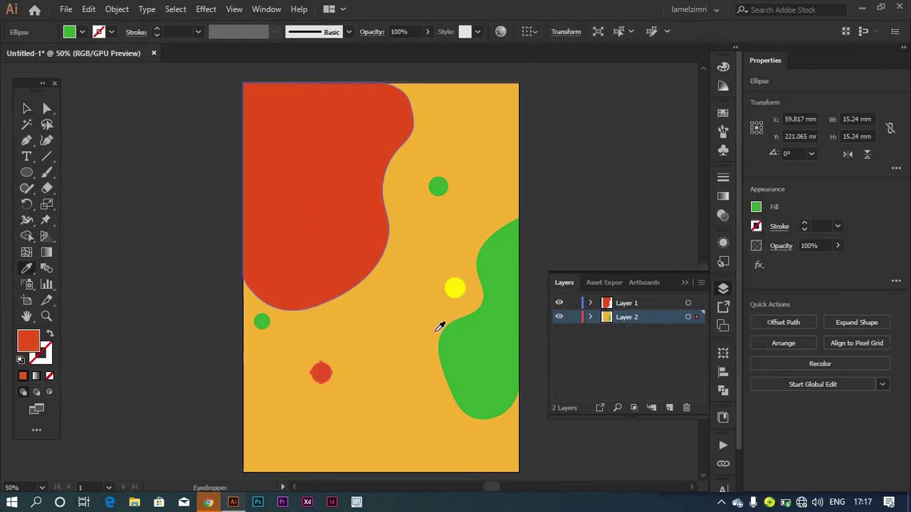
pyautogui.click(25, 110)
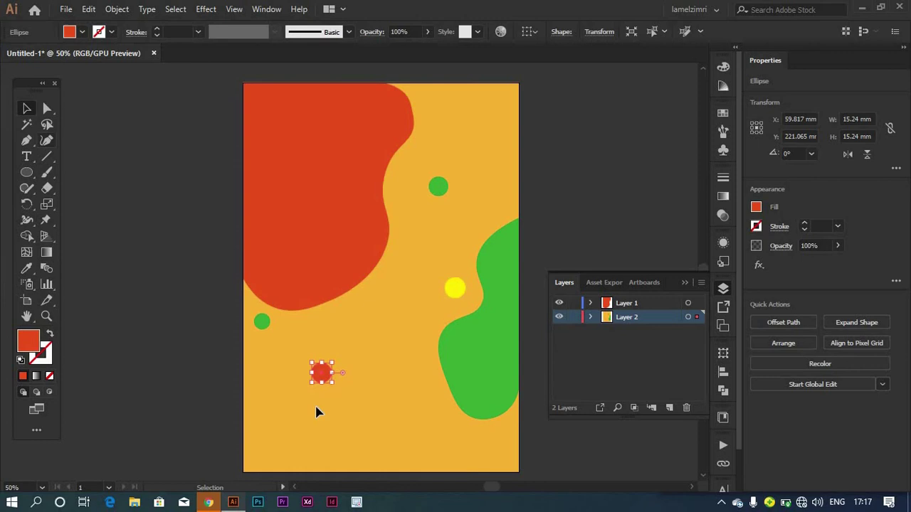
pyautogui.click(403, 425)
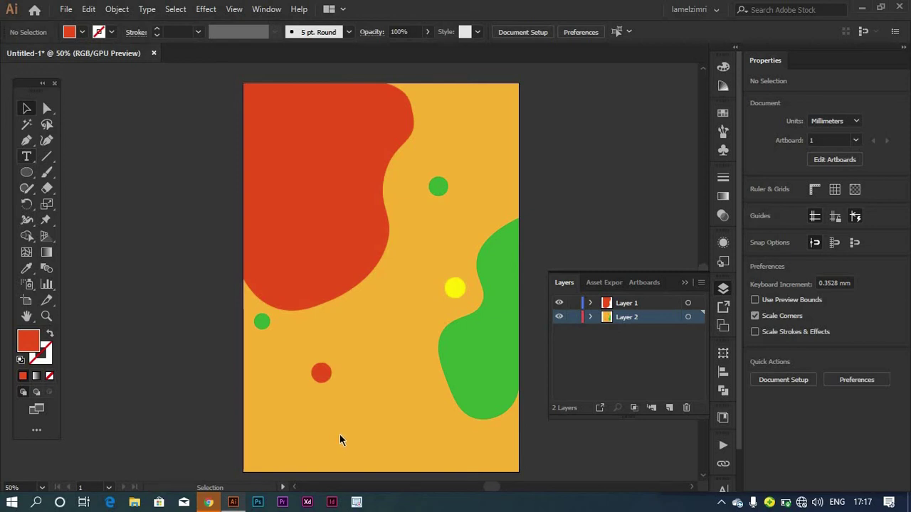
# Step: On a new layer, type the two-line caption (series name, handle, date) near the bottom at 21 pt
pyautogui.press('t')
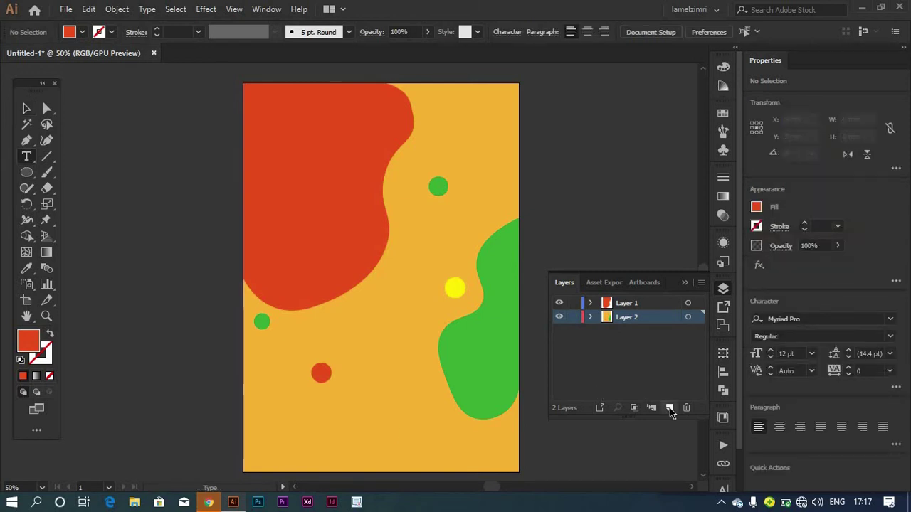
pyautogui.click(668, 407)
pyautogui.click(349, 435)
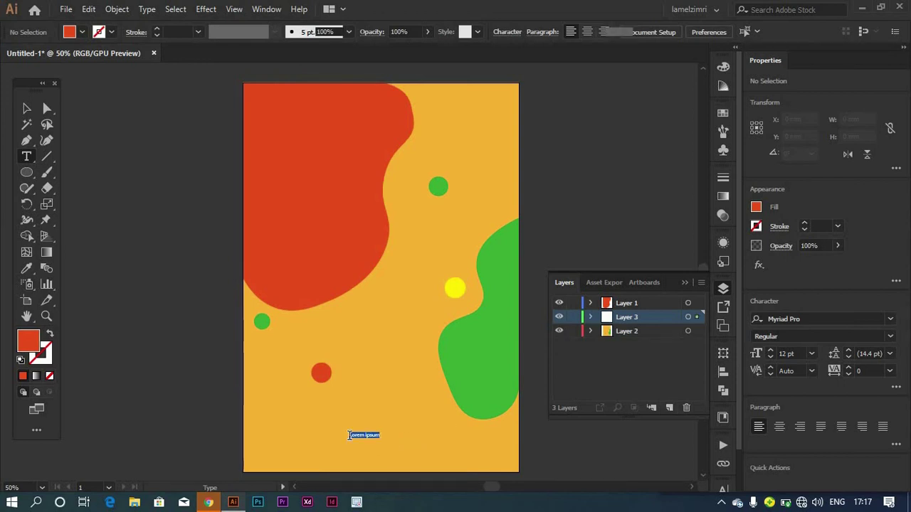
pyautogui.write('tested')
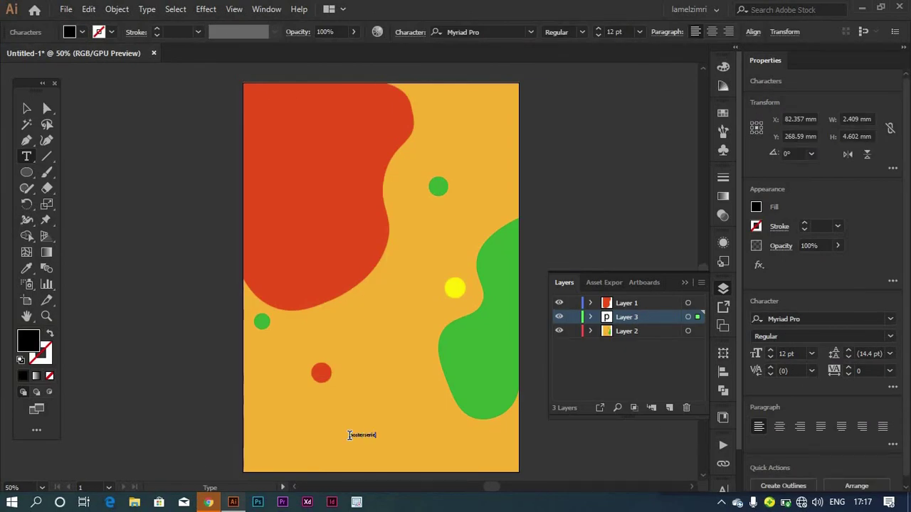
pyautogui.hotkey('ctrl', 'a')
pyautogui.click(640, 32)
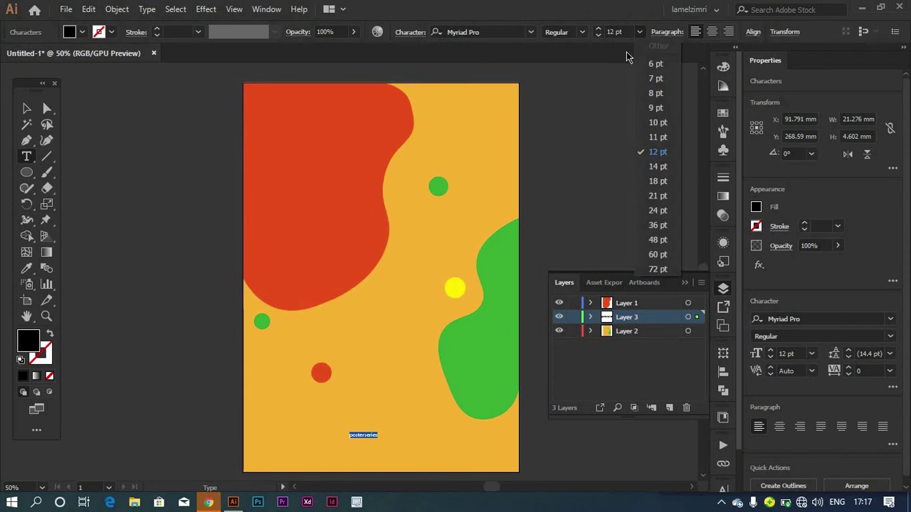
pyautogui.click(658, 195)
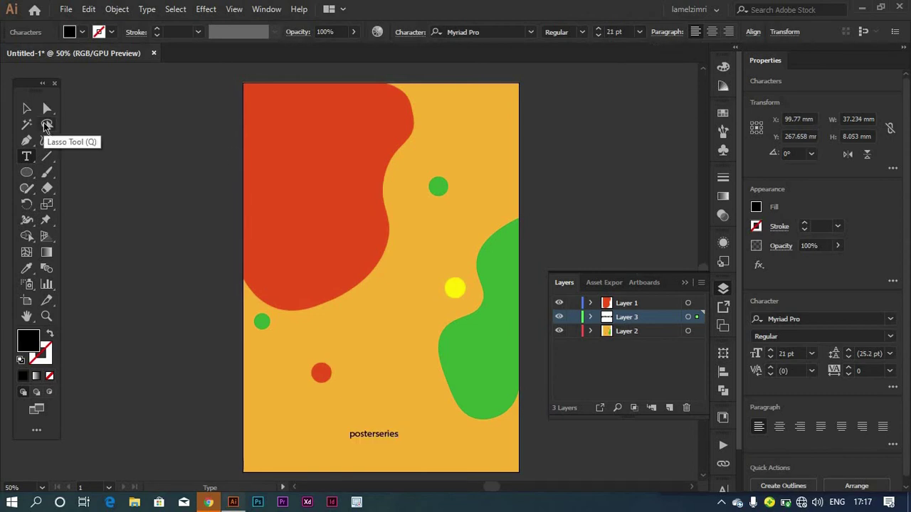
pyautogui.write('- @elzimrie')
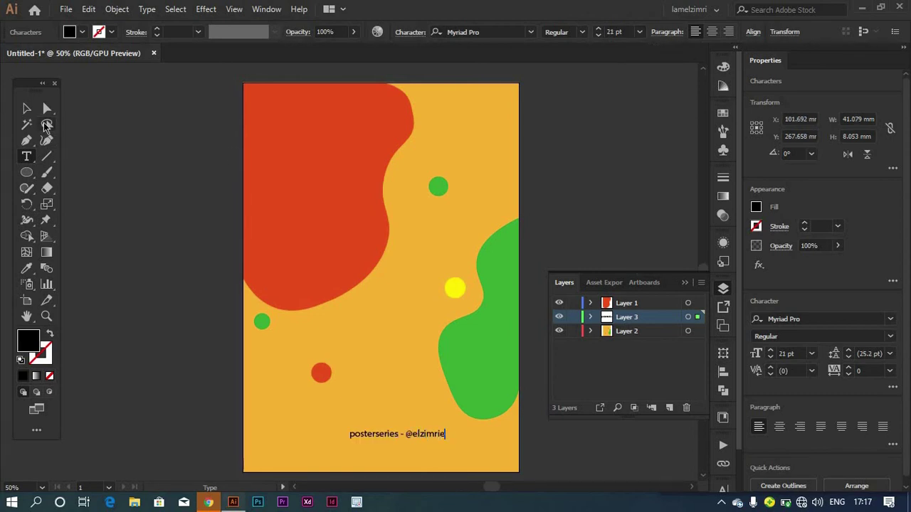
pyautogui.press('Escape')
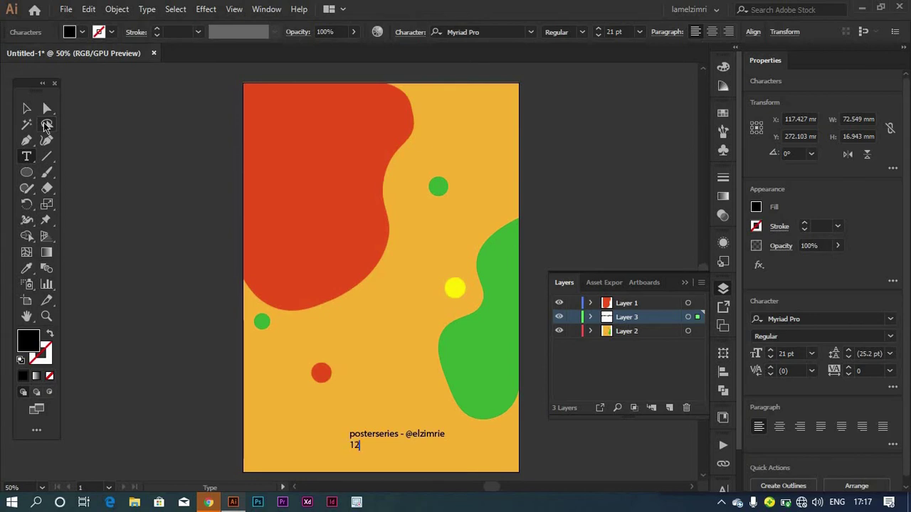
pyautogui.write('6 10th')
pyautogui.write(' May')
# Step: Set the caption in Helvetica Bold and centre-align it
pyautogui.hotkey('ctrl', 'a')
pyautogui.click(489, 31)
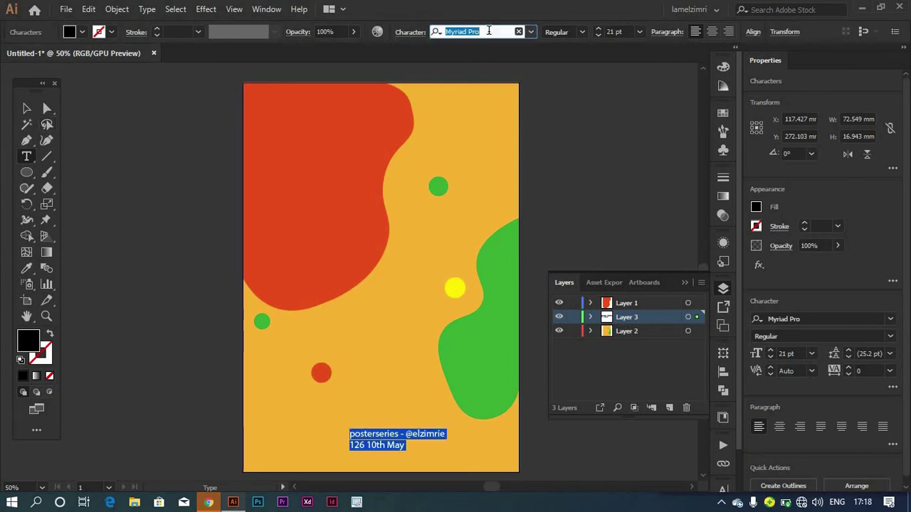
pyautogui.write('Hel')
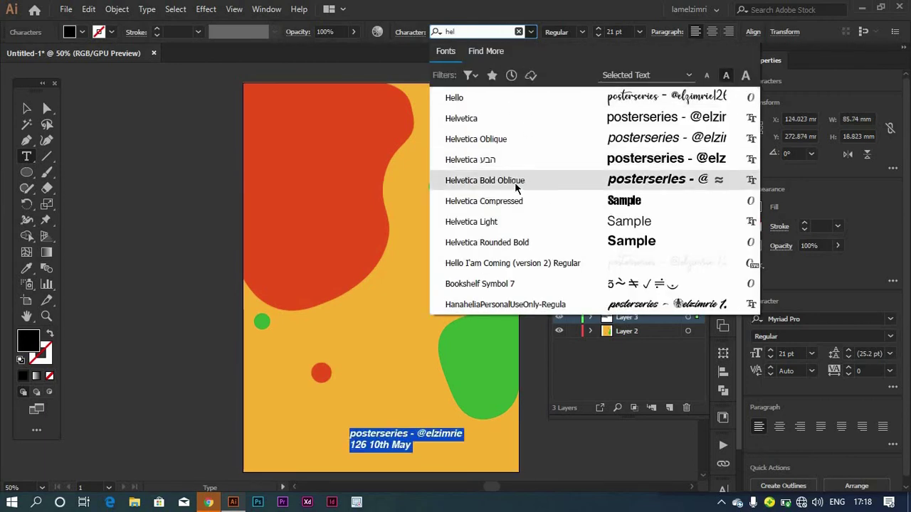
pyautogui.click(548, 159)
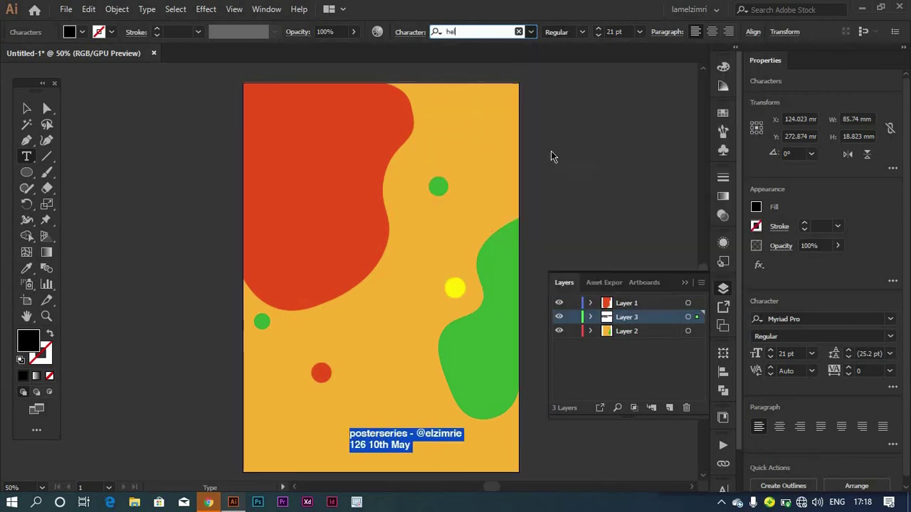
pyautogui.click(569, 32)
pyautogui.click(570, 76)
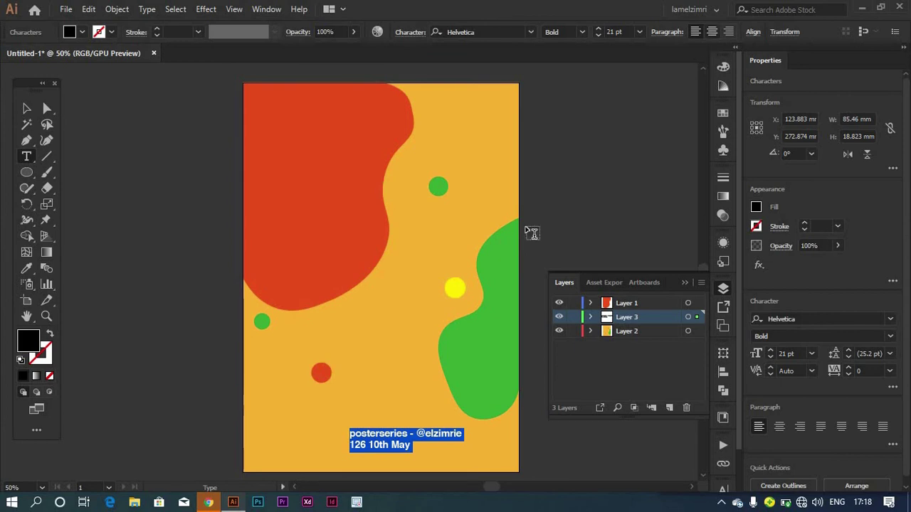
pyautogui.hotkey('ctrl', 'shift', 'c')
pyautogui.press('Escape')
# Step: Move the caption to the bottom centre, make it white and scale it down to 14.15 pt
pyautogui.moveTo(355, 449); pyautogui.dragTo(423, 429)
pyautogui.click(82, 32)
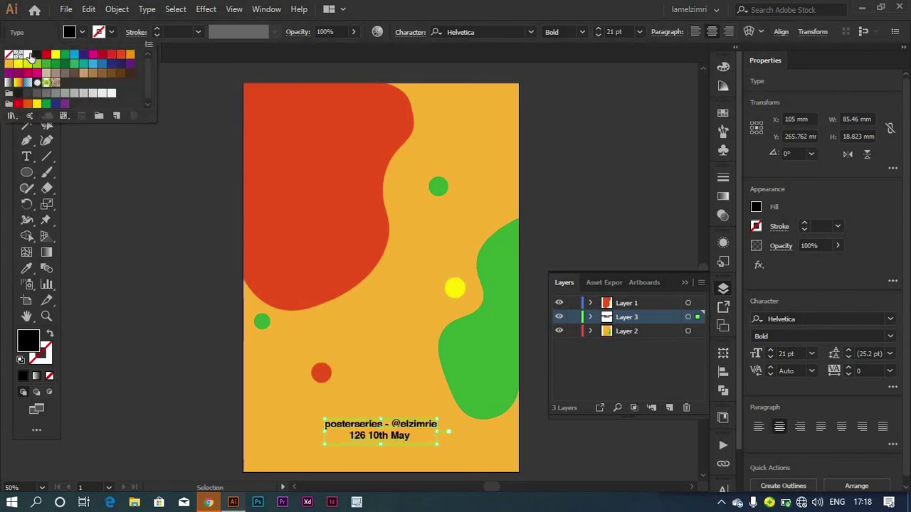
pyautogui.click(28, 54)
pyautogui.press('Escape')
pyautogui.scroll(3, 392, 352)
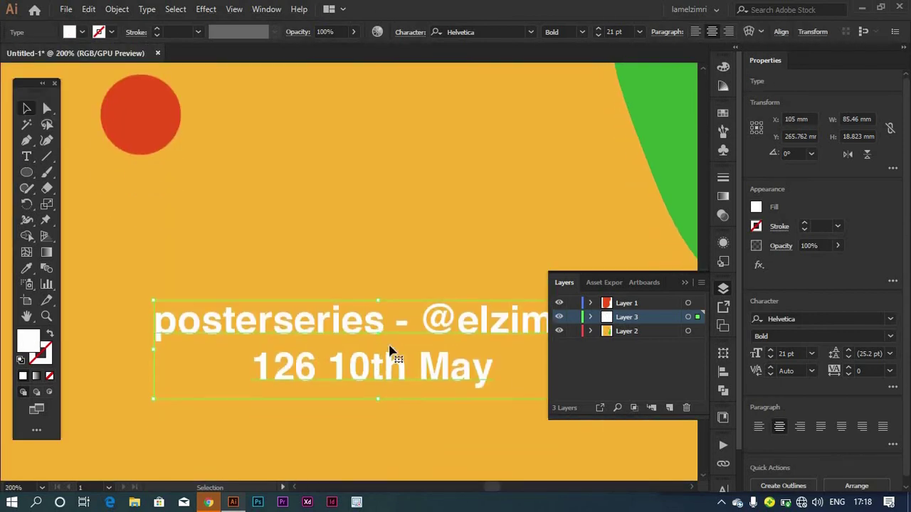
pyautogui.moveTo(501, 311)
pyautogui.mouseDown()
pyautogui.moveTo(476, 329)
pyautogui.moveTo(463, 324)
pyautogui.mouseUp()
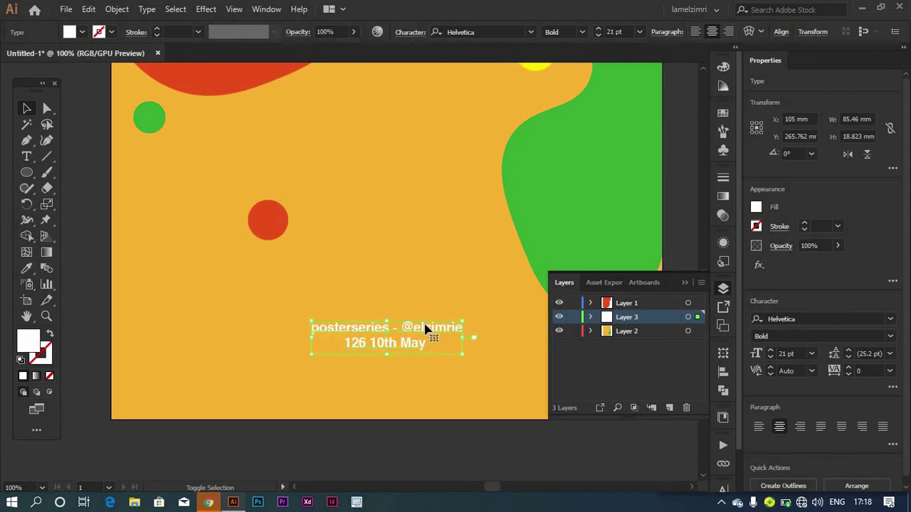
pyautogui.click(893, 388)
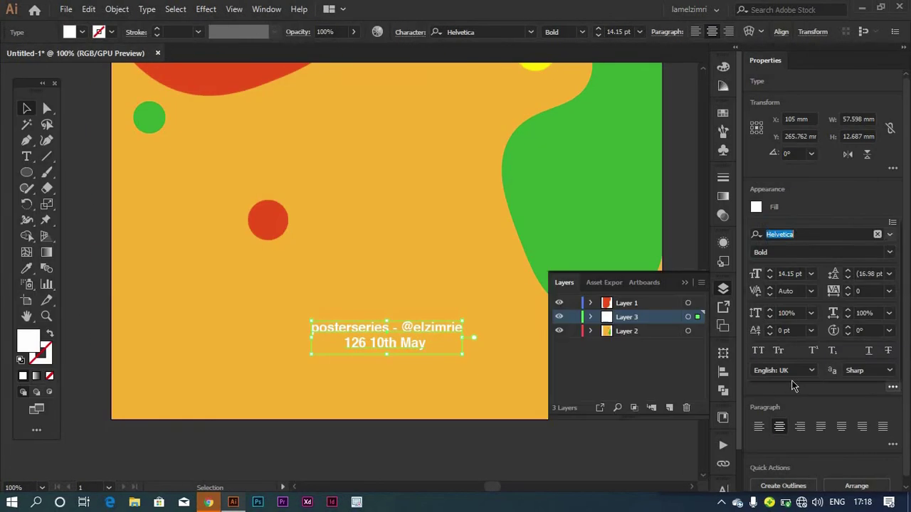
pyautogui.click(411, 340)
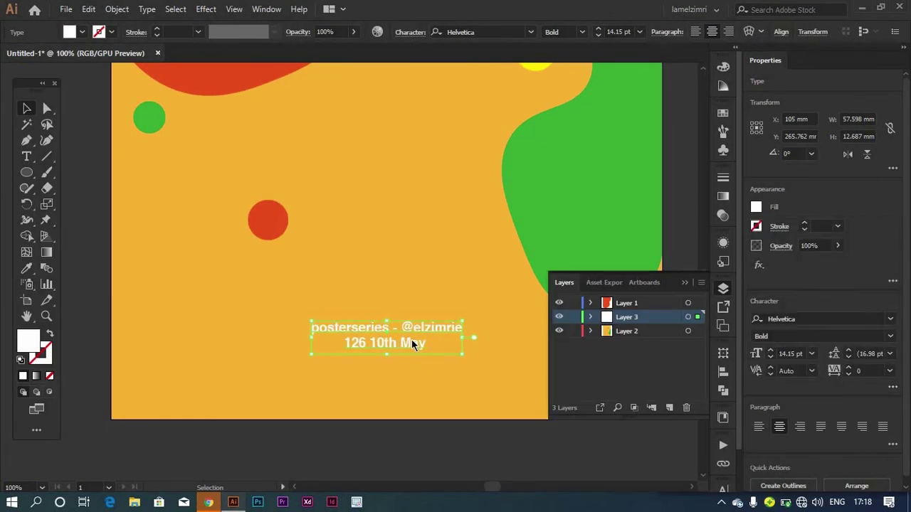
# Step: Edit the caption's second line to read '126 10-06'
pyautogui.doubleClick(412, 342)
pyautogui.press('BackSpace')
pyautogui.write('m')
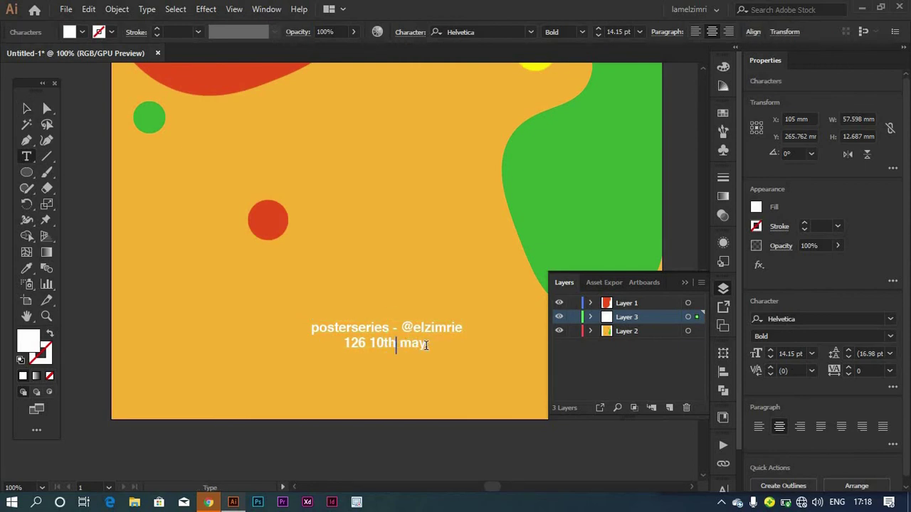
pyautogui.press('BackSpace')
pyautogui.press('BackSpace')
pyautogui.press('BackSpace')
pyautogui.write('0-')
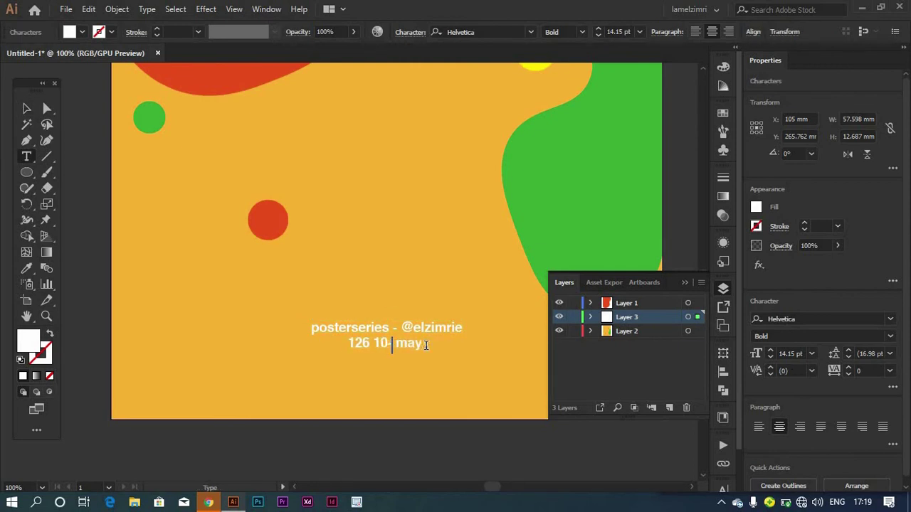
pyautogui.write('06')
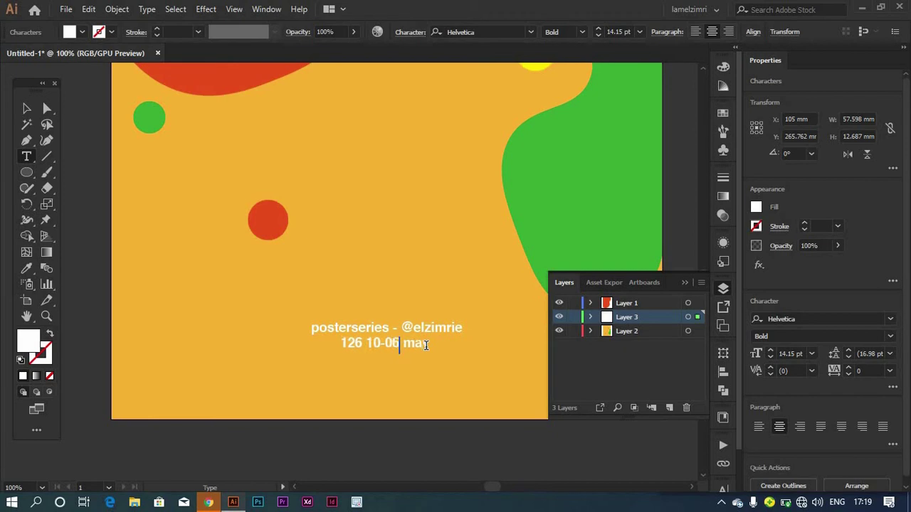
pyautogui.press('Delete')
pyautogui.press('Delete')
pyautogui.press('Delete')
pyautogui.press('Escape')
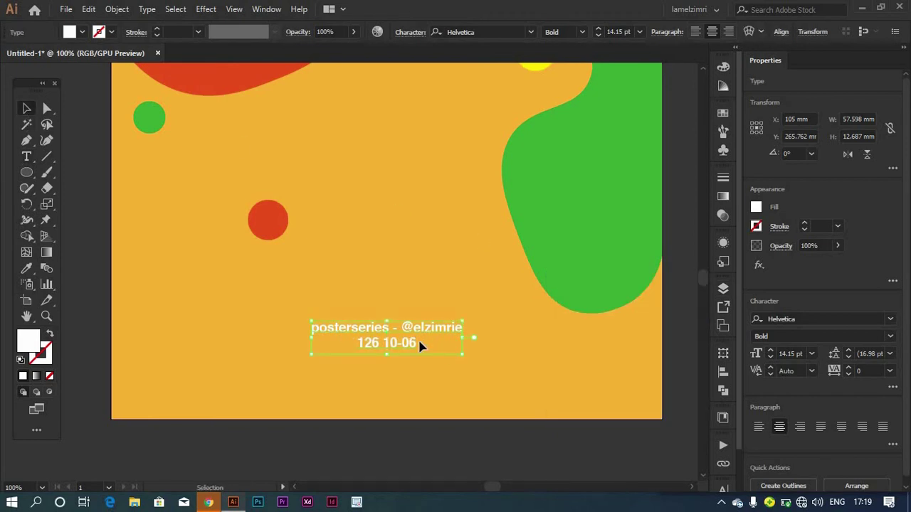
# Step: Nudge the caption slightly left and deselect it
pyautogui.click(472, 261)
pyautogui.moveTo(421, 346); pyautogui.dragTo(408, 345)
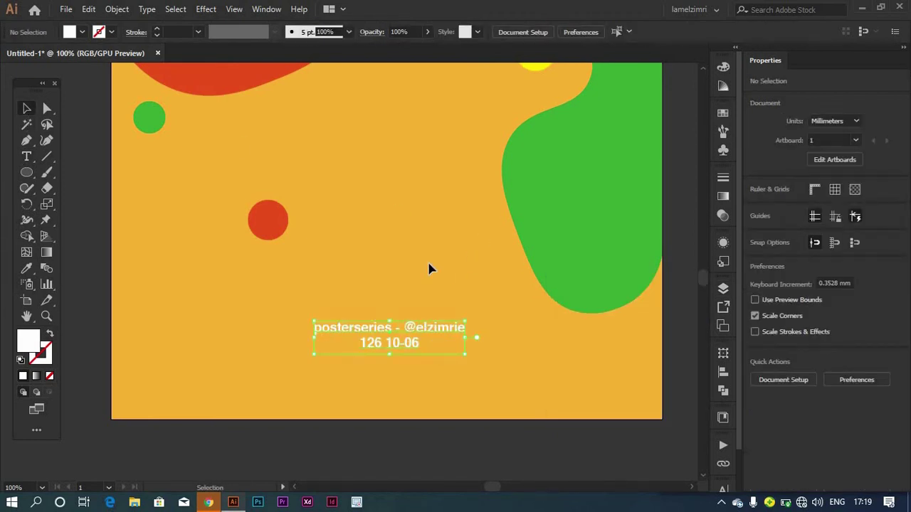
pyautogui.click(416, 269)
pyautogui.scroll(3, 401, 249)
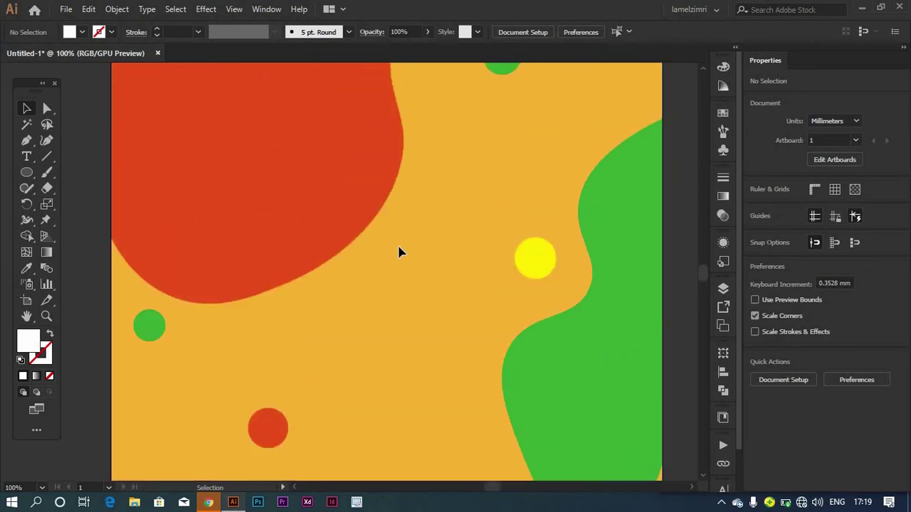
pyautogui.scroll(-3, 403, 266)
pyautogui.scroll(-3, 403, 266)
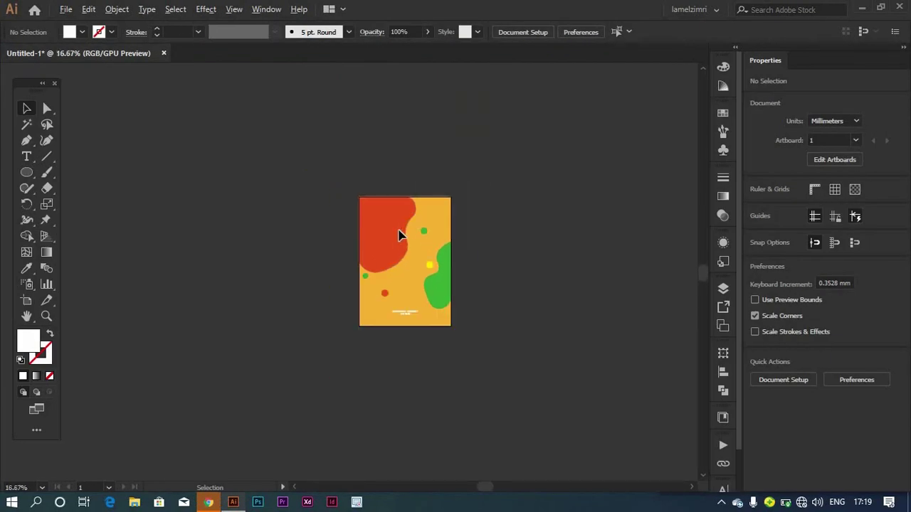
pyautogui.scroll(2, 402, 231)
# Step: Type the headline 'generic' near the poster's top and size it to 60 pt
pyautogui.click(25, 158)
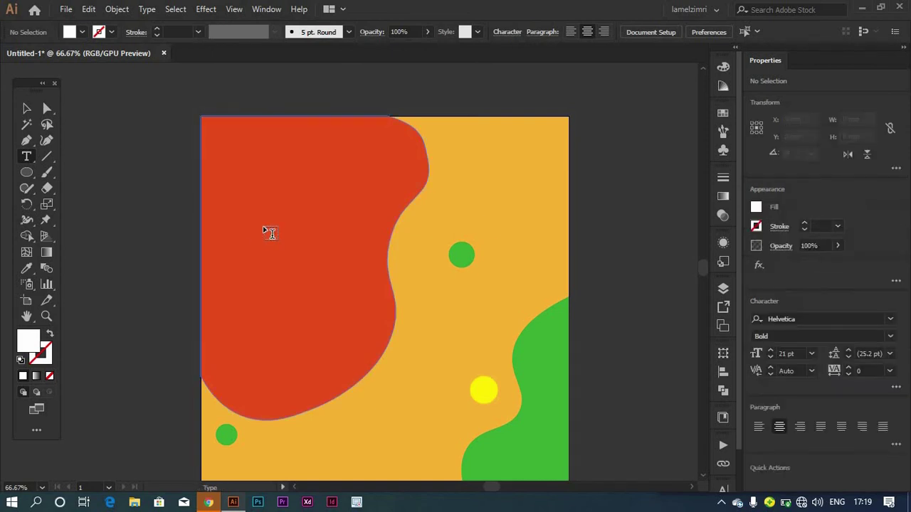
pyautogui.click(469, 200)
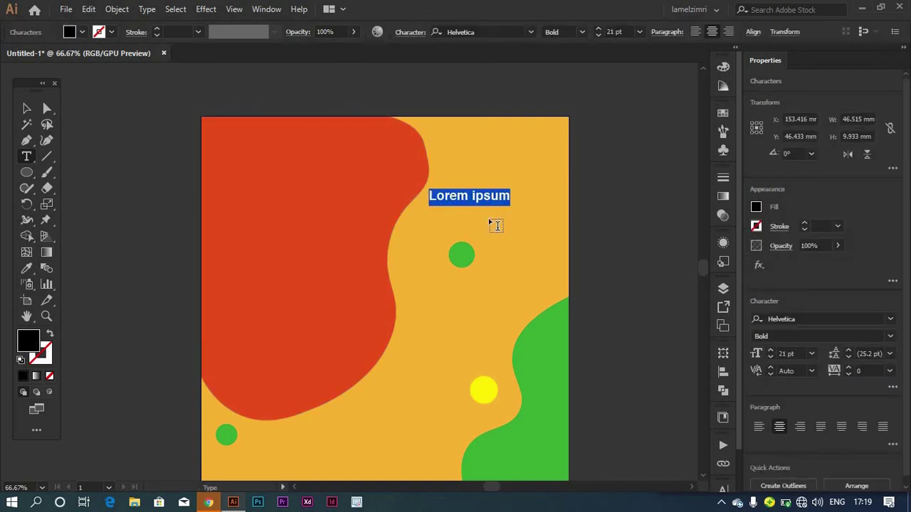
pyautogui.write('G')
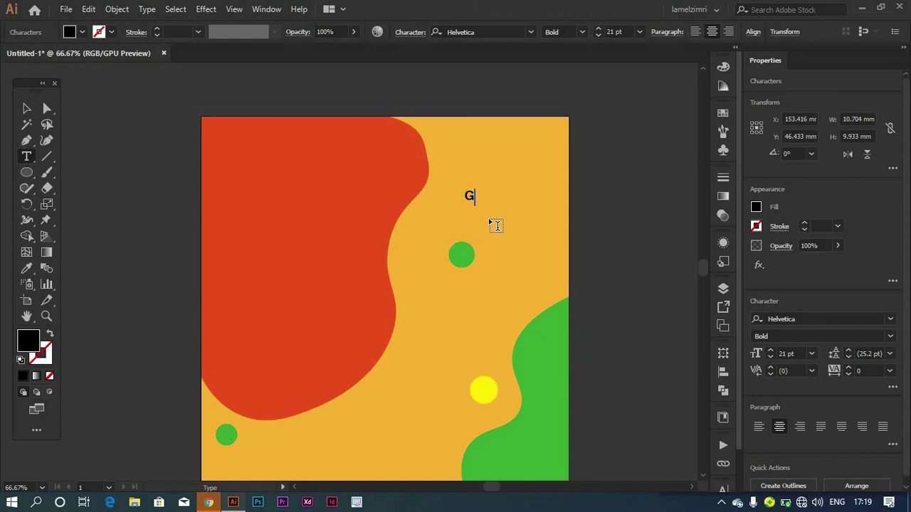
pyautogui.write('Eene')
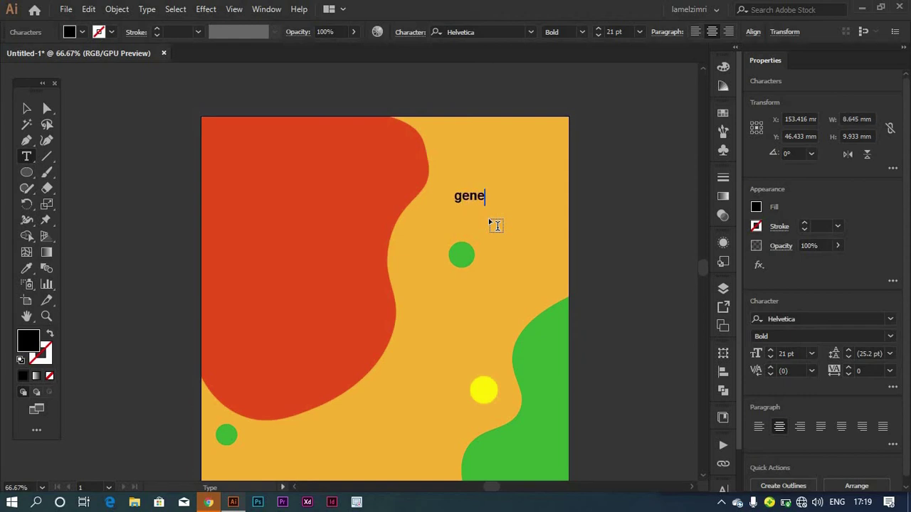
pyautogui.write('ric')
pyautogui.hotkey('ctrl', 'a')
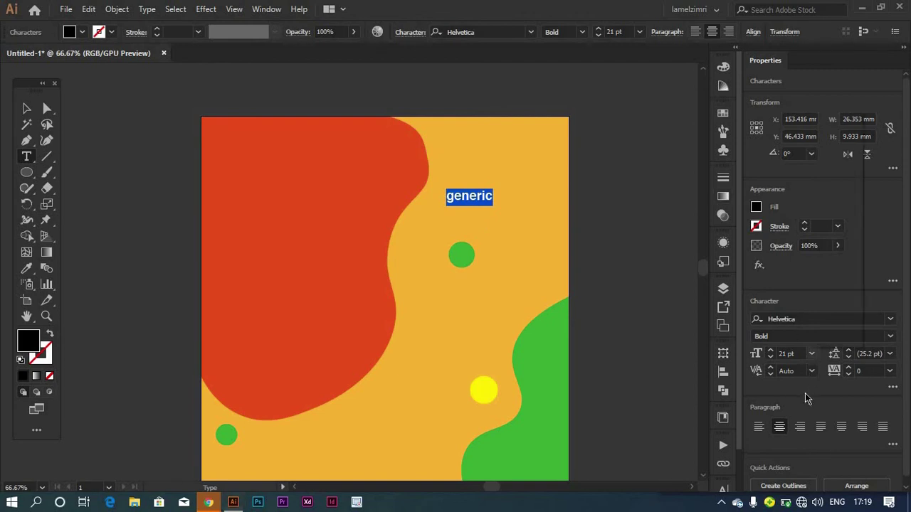
pyautogui.click(811, 353)
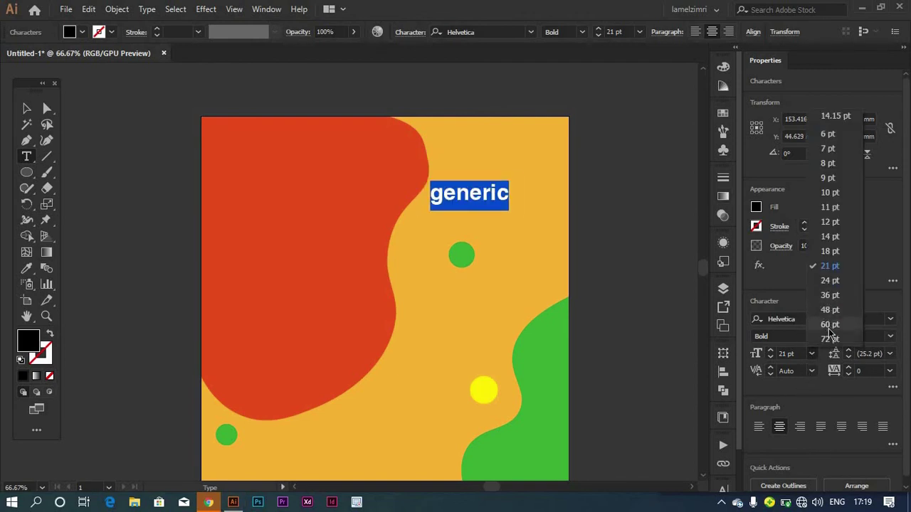
pyautogui.click(827, 325)
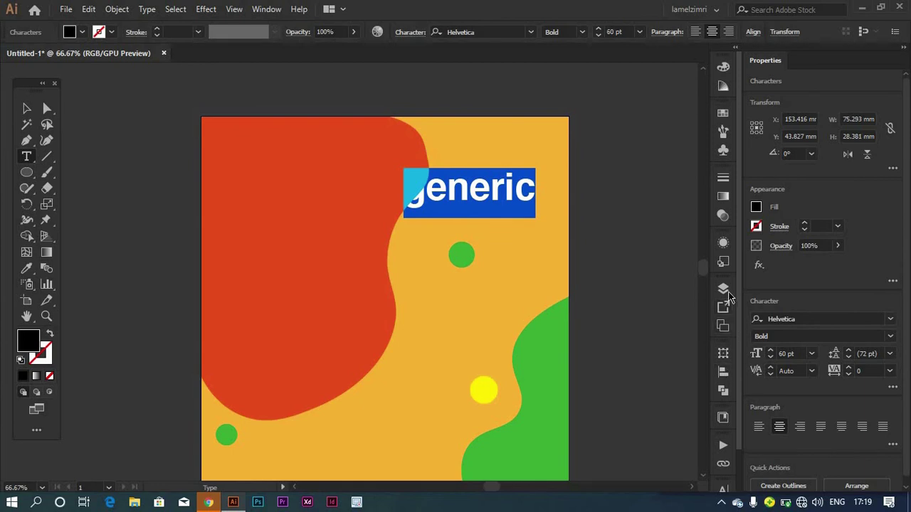
# Step: Move the headline onto Layer 1 and select it
pyautogui.click(725, 290)
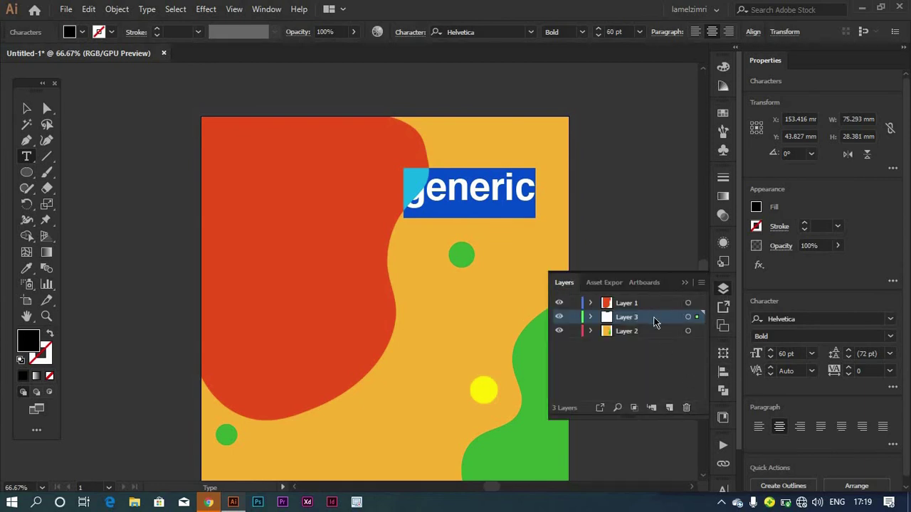
pyautogui.moveTo(655, 322); pyautogui.dragTo(699, 323)
pyautogui.click(700, 307)
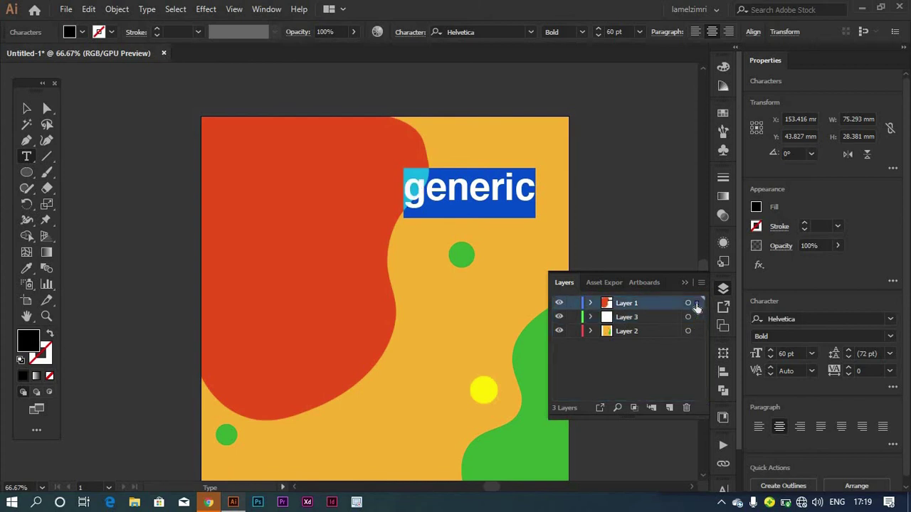
pyautogui.press('Escape')
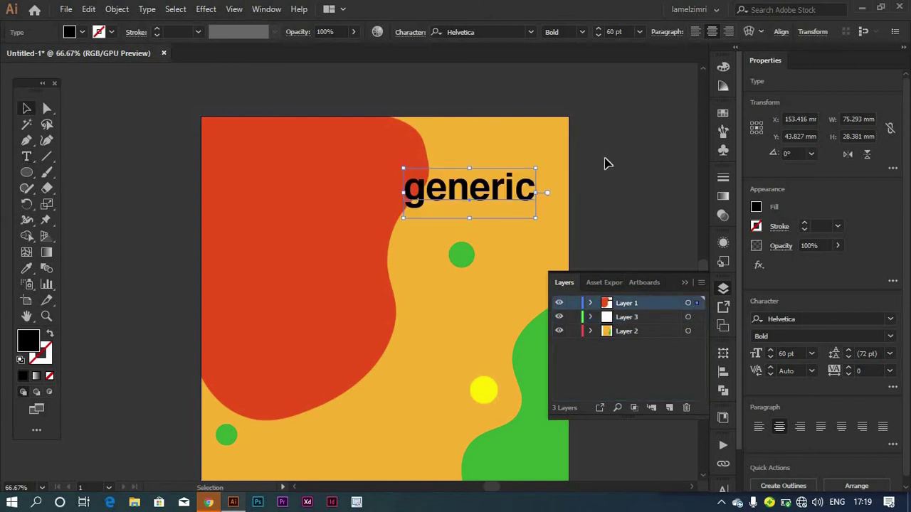
# Step: Drag the 'generic' headline onto the upper left of the red-orange blob
pyautogui.moveTo(469, 196); pyautogui.dragTo(496, 195)
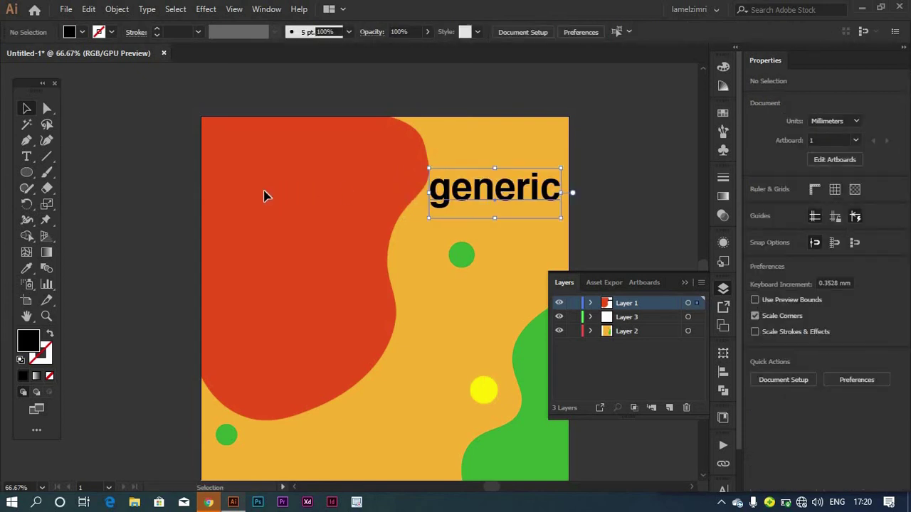
pyautogui.moveTo(264, 196); pyautogui.dragTo(299, 198)
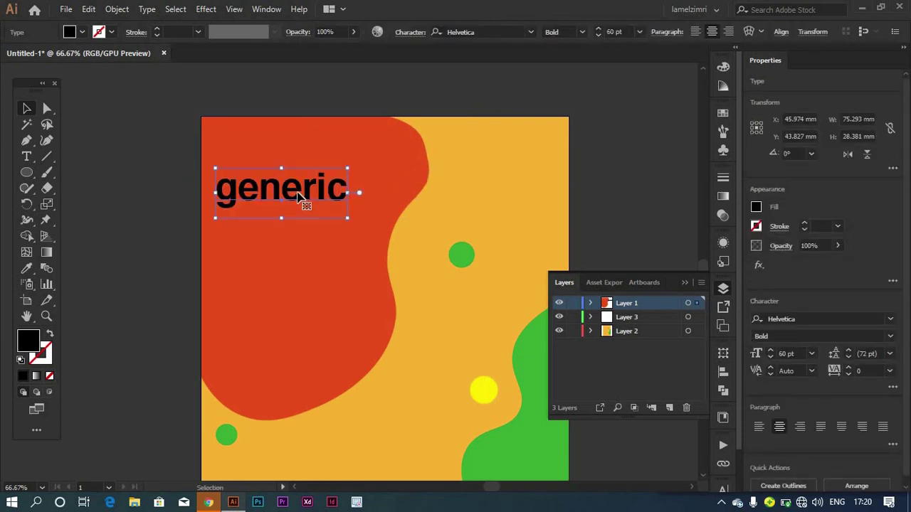
pyautogui.click(637, 175)
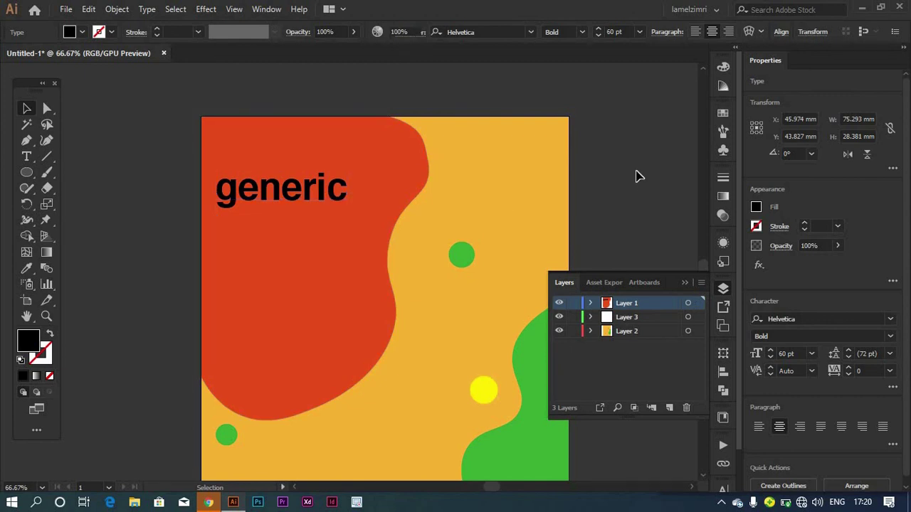
# Step: Make the headline white and lower it slightly to Y 48.018 mm
pyautogui.click(84, 33)
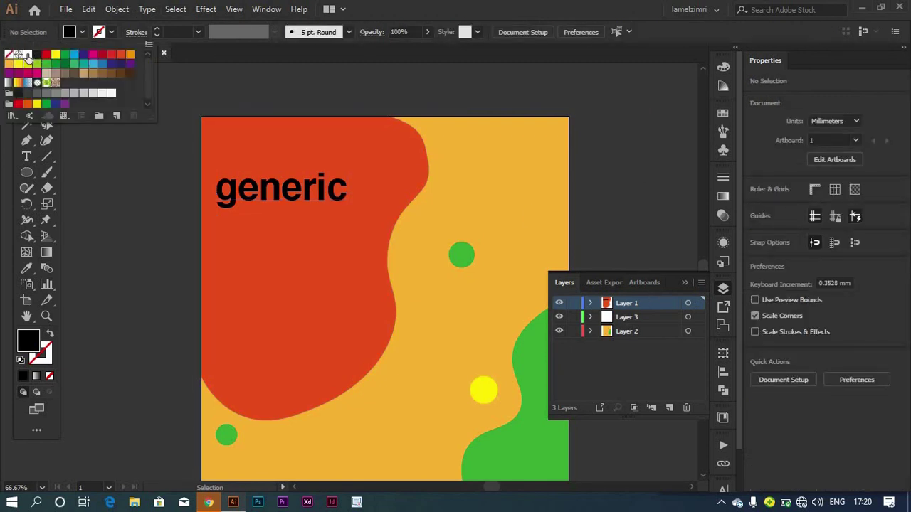
pyautogui.click(28, 54)
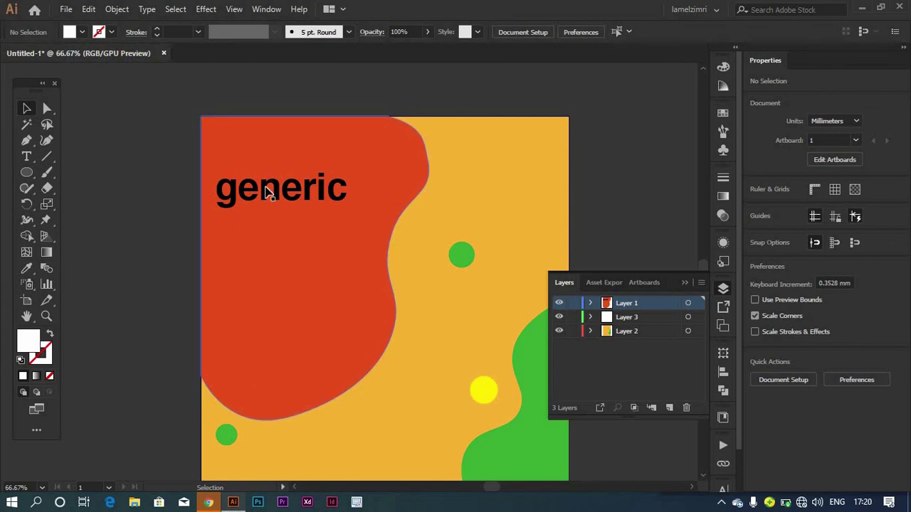
pyautogui.click(272, 189)
pyautogui.click(84, 32)
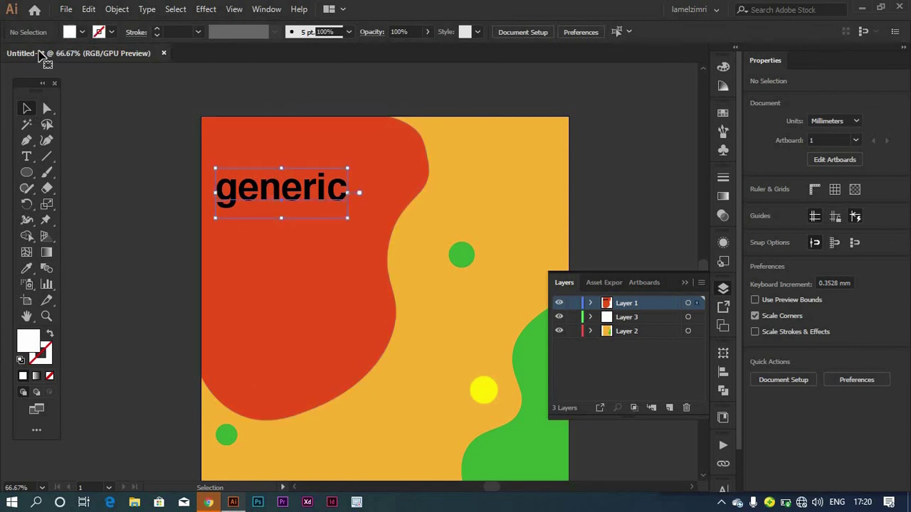
pyautogui.click(28, 54)
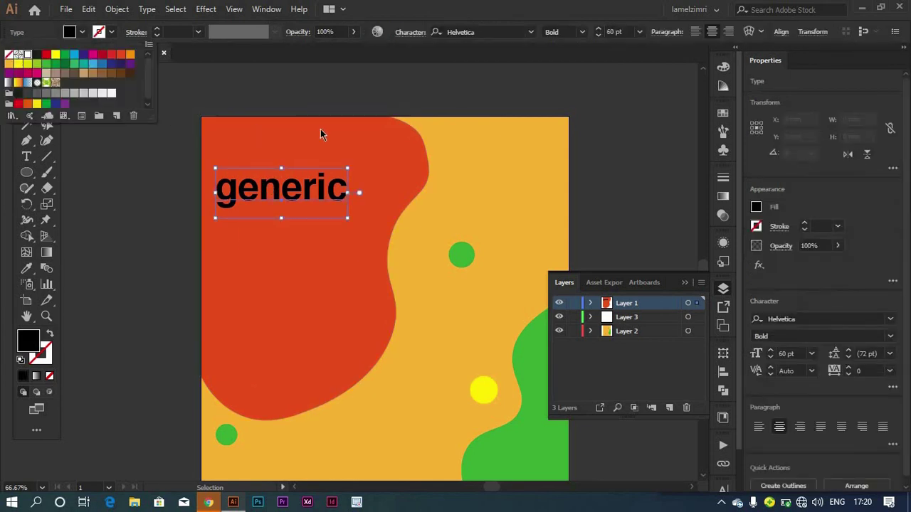
pyautogui.hotkey('ctrl', 'shift', 'a')
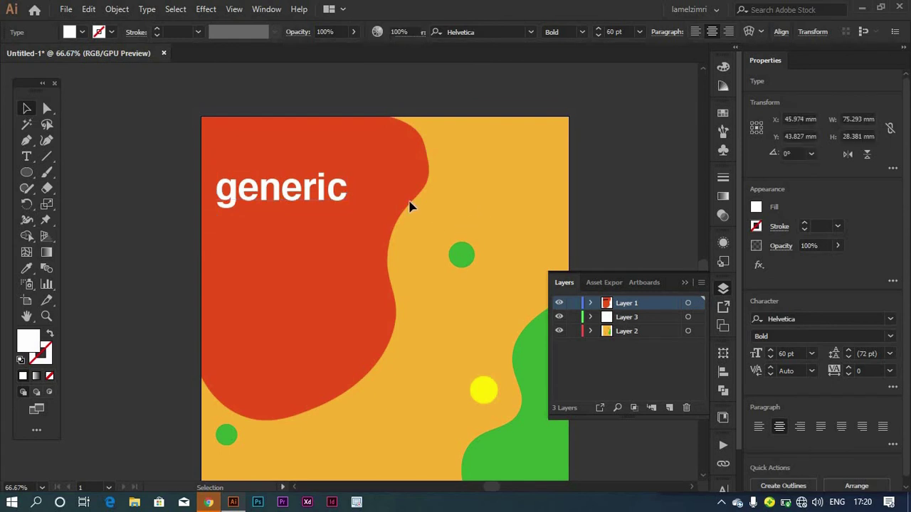
pyautogui.moveTo(295, 195); pyautogui.dragTo(296, 202)
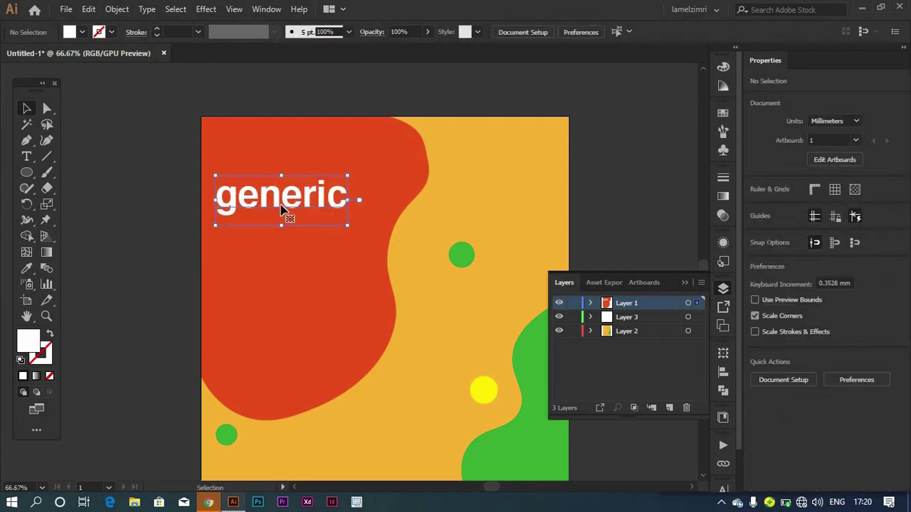
pyautogui.click(26, 156)
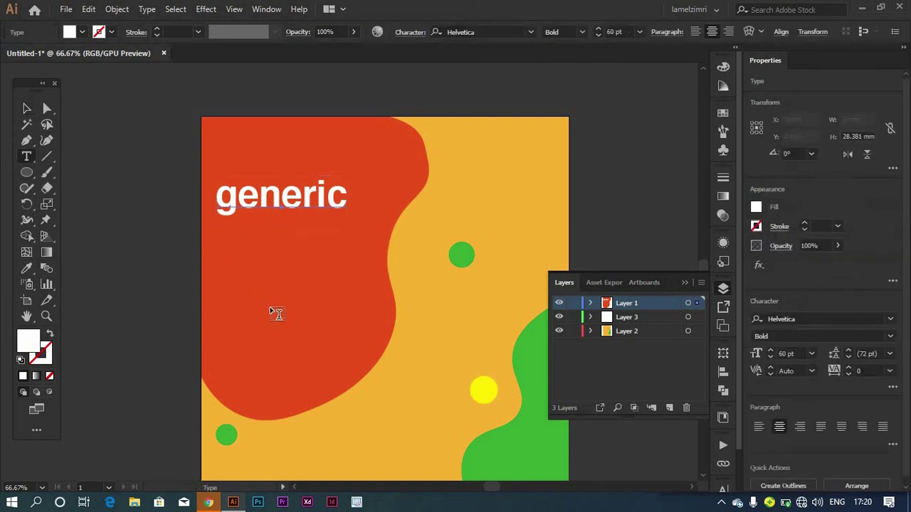
# Step: Type the word 'shapes' on the red blob and fill it white
pyautogui.click(230, 284)
pyautogui.write('sh')
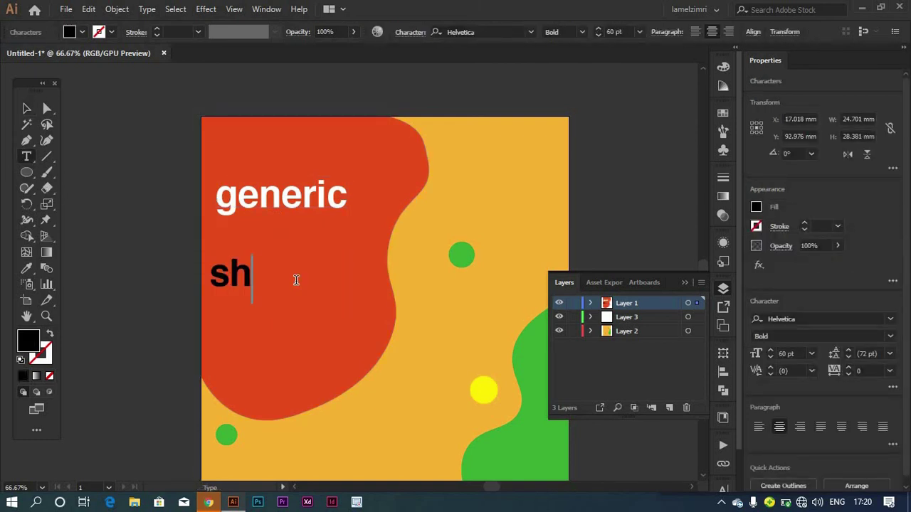
pyautogui.write('apes')
pyautogui.hotkey('ctrl', 'a')
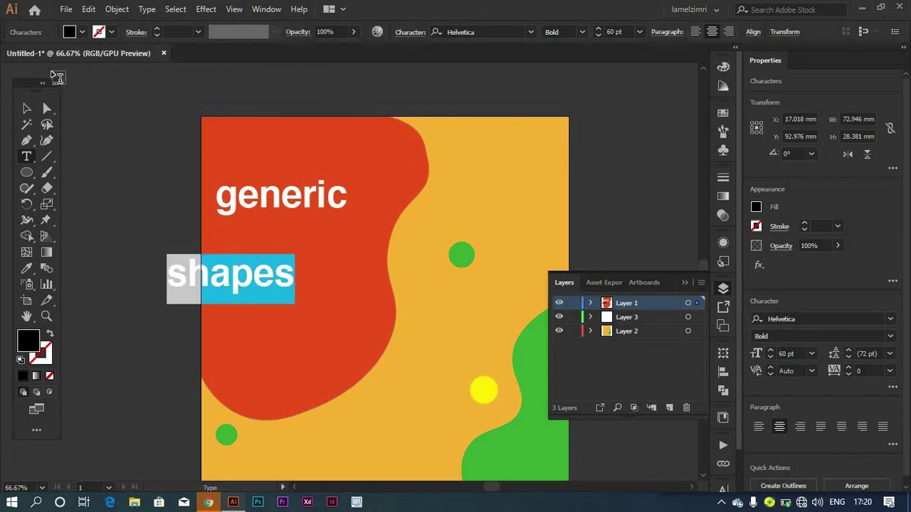
pyautogui.click(82, 32)
pyautogui.click(26, 60)
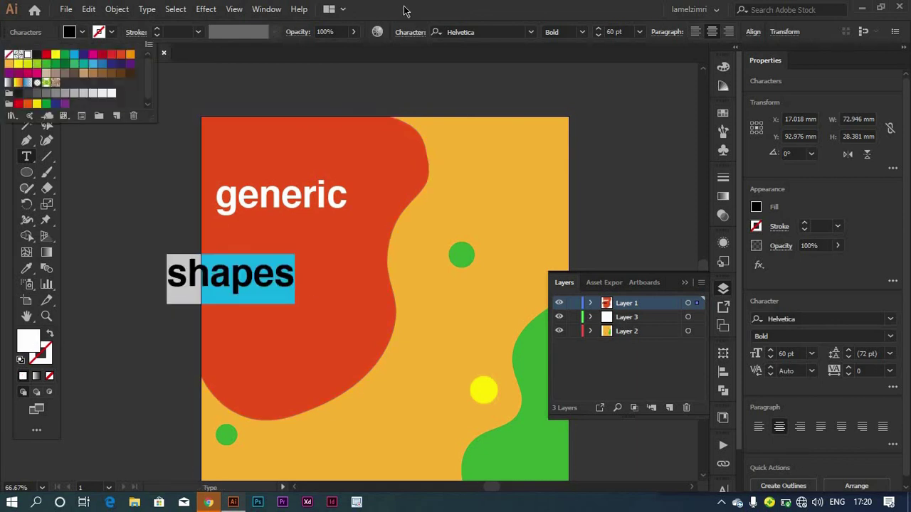
# Step: Position 'shapes' snugly beneath 'generic', offset right, then deselect
pyautogui.click(27, 108)
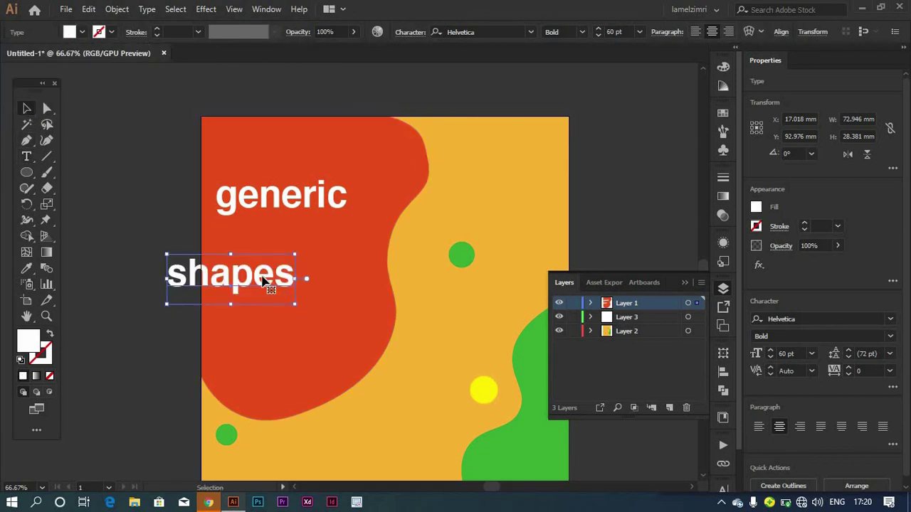
pyautogui.moveTo(279, 267); pyautogui.dragTo(340, 226)
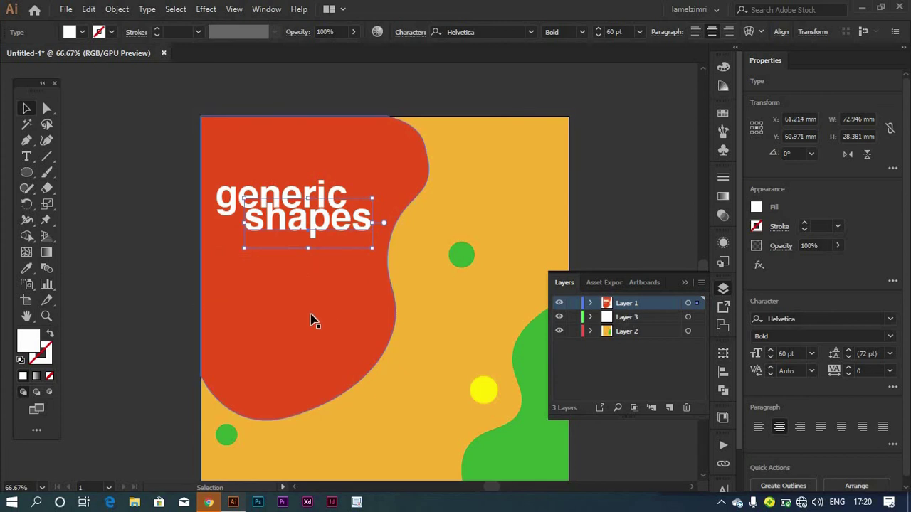
pyautogui.press('Right')
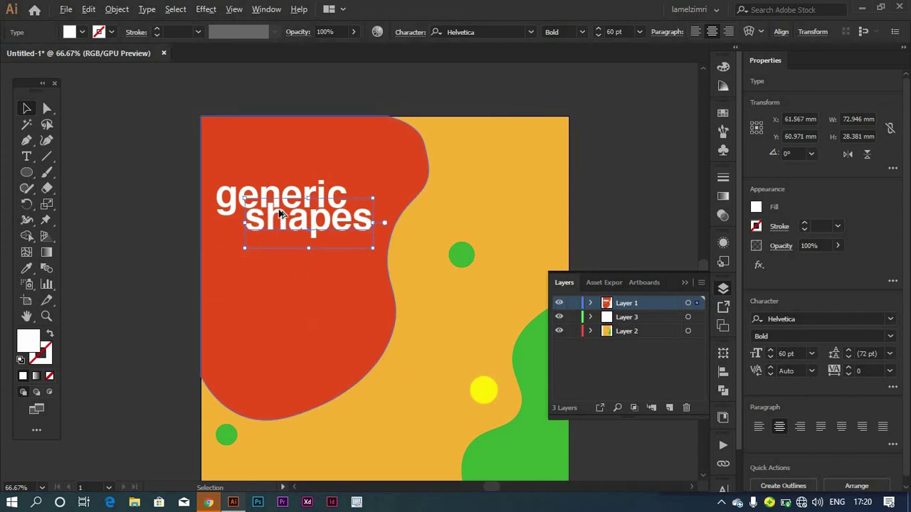
pyautogui.scroll(2, 271, 215)
pyautogui.scroll(2, 255, 218)
pyautogui.scroll(2, 254, 218)
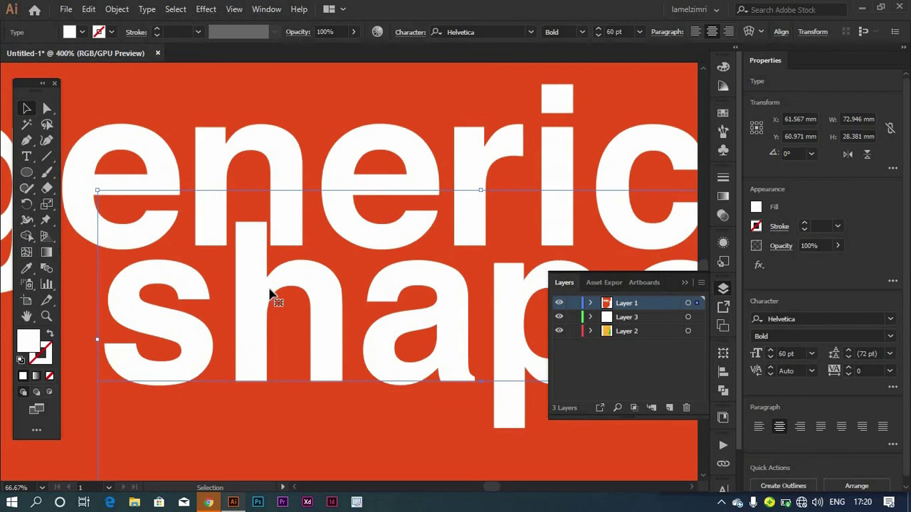
pyautogui.moveTo(264, 295); pyautogui.dragTo(269, 297)
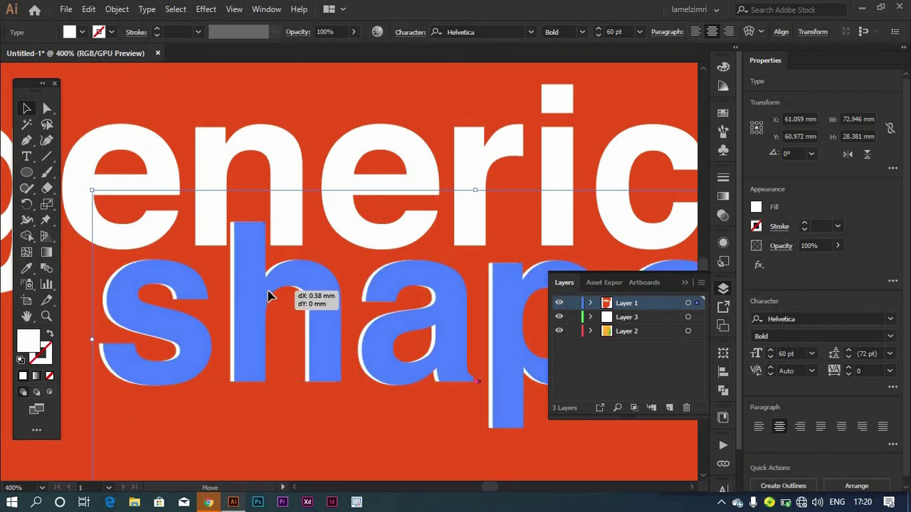
pyautogui.moveTo(268, 297); pyautogui.dragTo(260, 300)
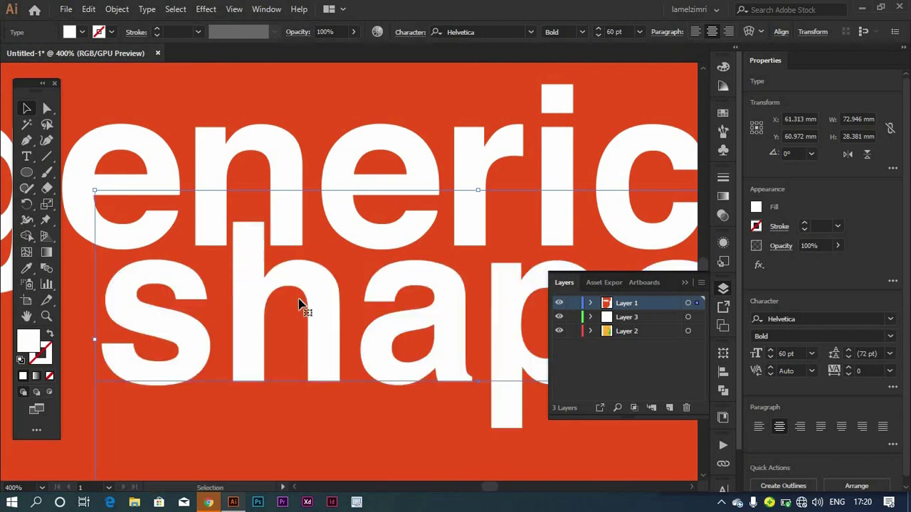
pyautogui.hotkey('ctrl', '-')
pyautogui.hotkey('ctrl', '-')
pyautogui.hotkey('ctrl', '-')
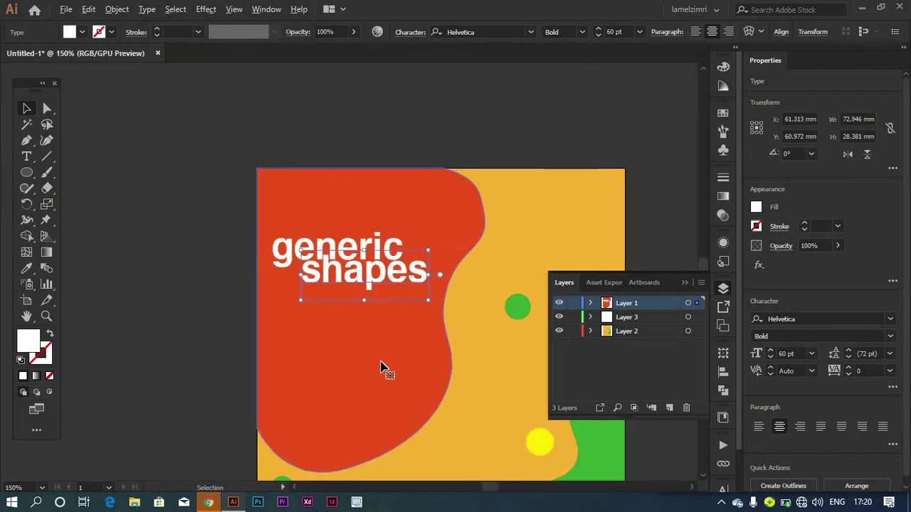
pyautogui.click(400, 370)
pyautogui.click(206, 208)
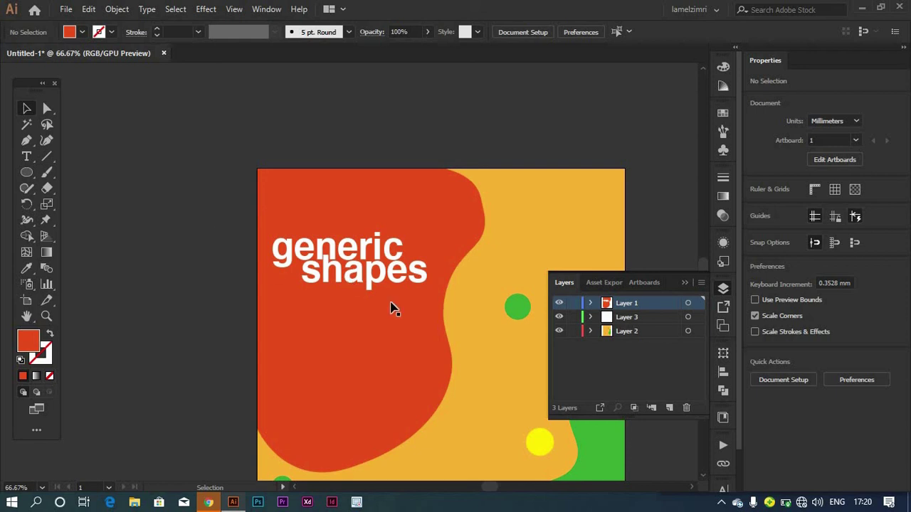
pyautogui.click(27, 158)
pyautogui.scroll(-2, 374, 276)
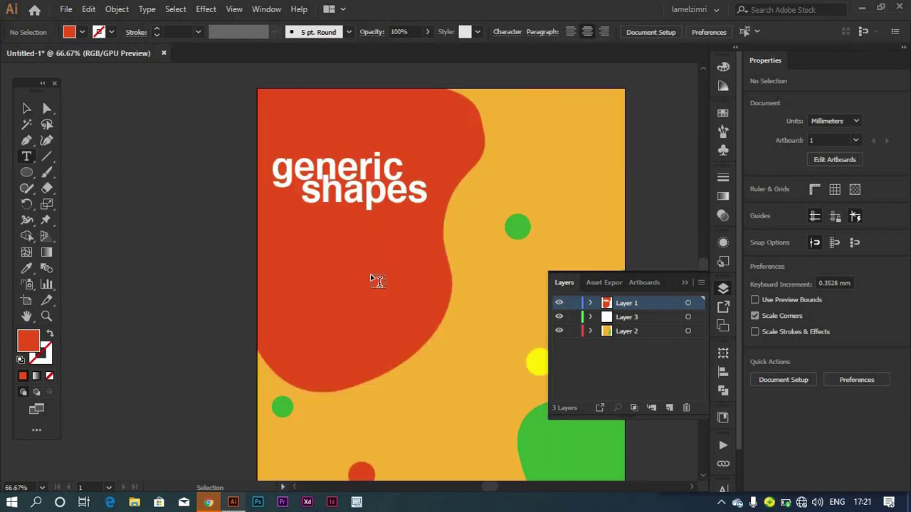
pyautogui.scroll(-3, 413, 320)
pyautogui.scroll(2, 415, 346)
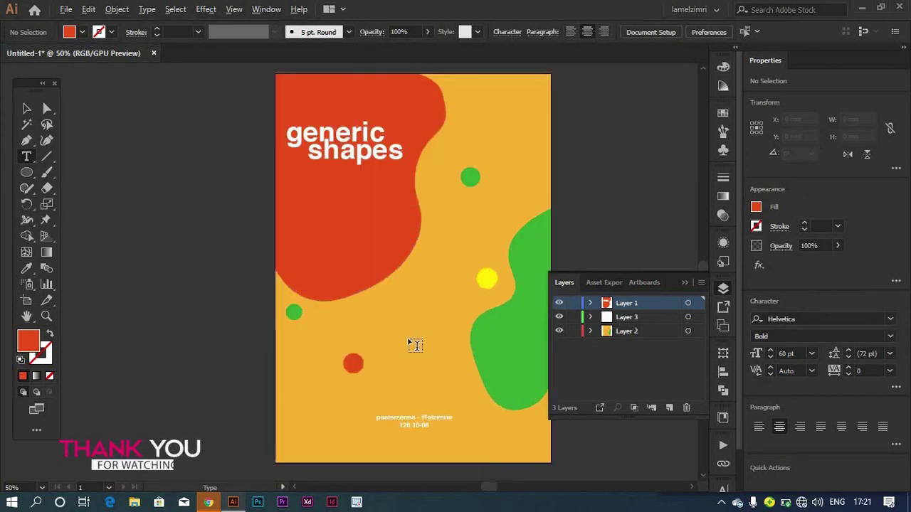
pyautogui.scroll(-1, 415, 346)
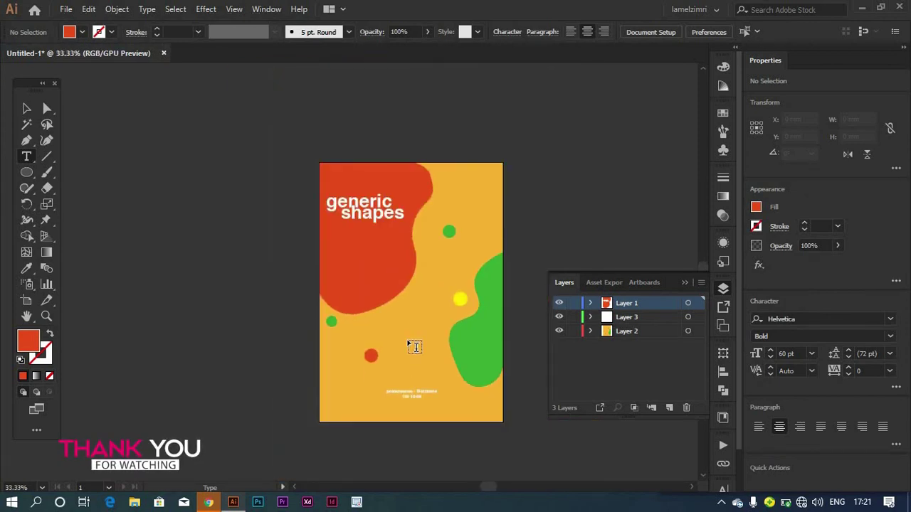
pyautogui.press('ctrl')
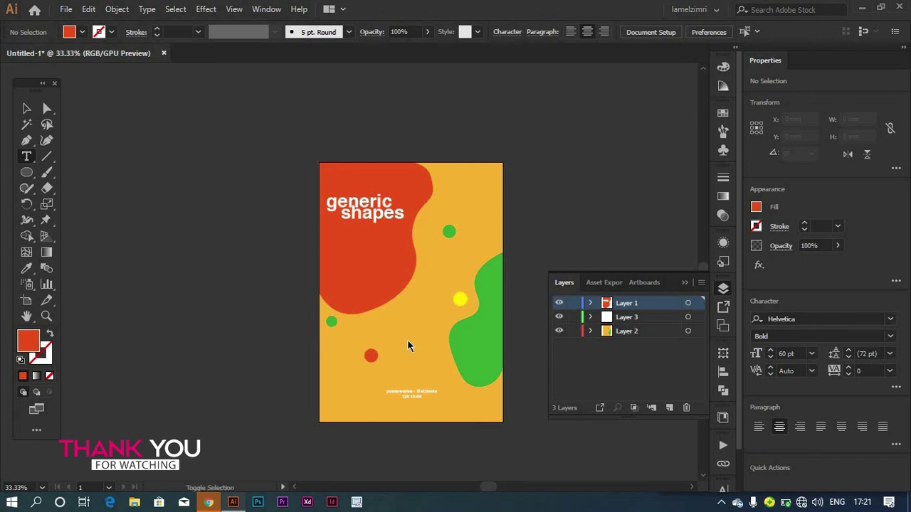